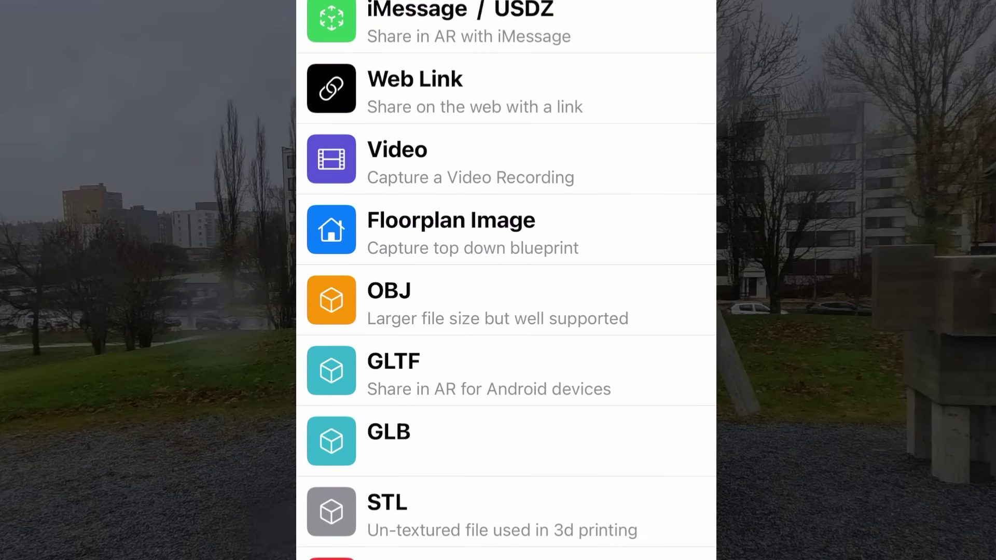
Step: Export the scan as All Data, including the captured images
scroll(506, 280, down, 7)
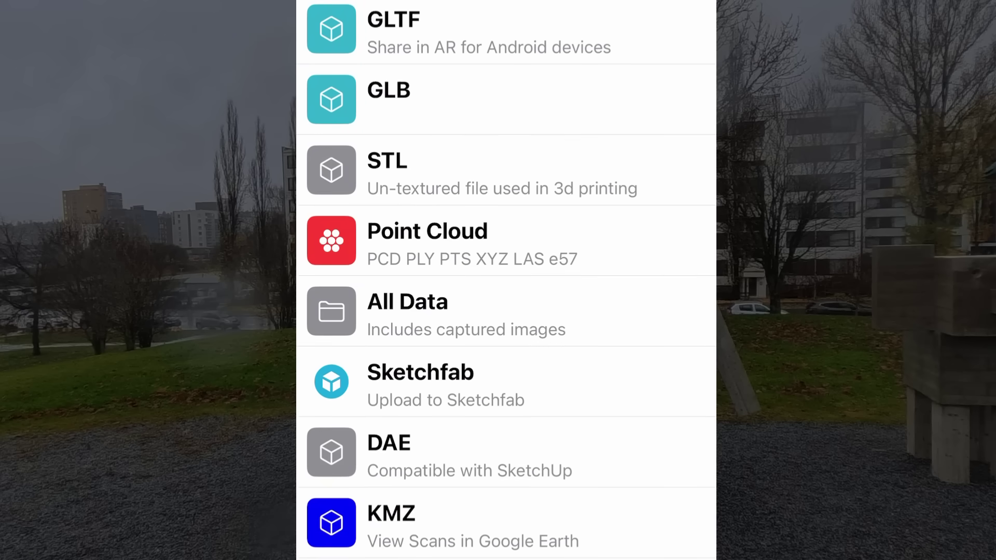
click(506, 310)
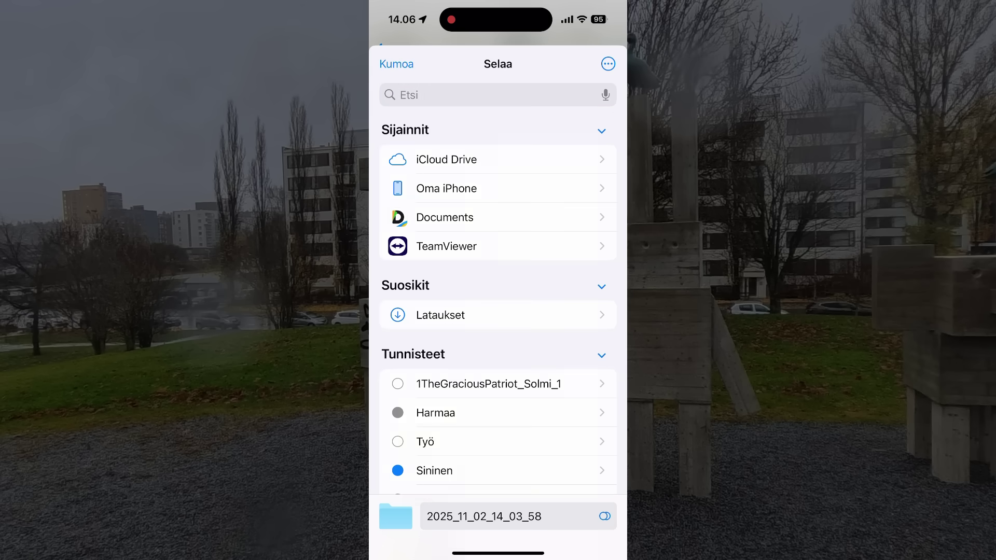
click(396, 64)
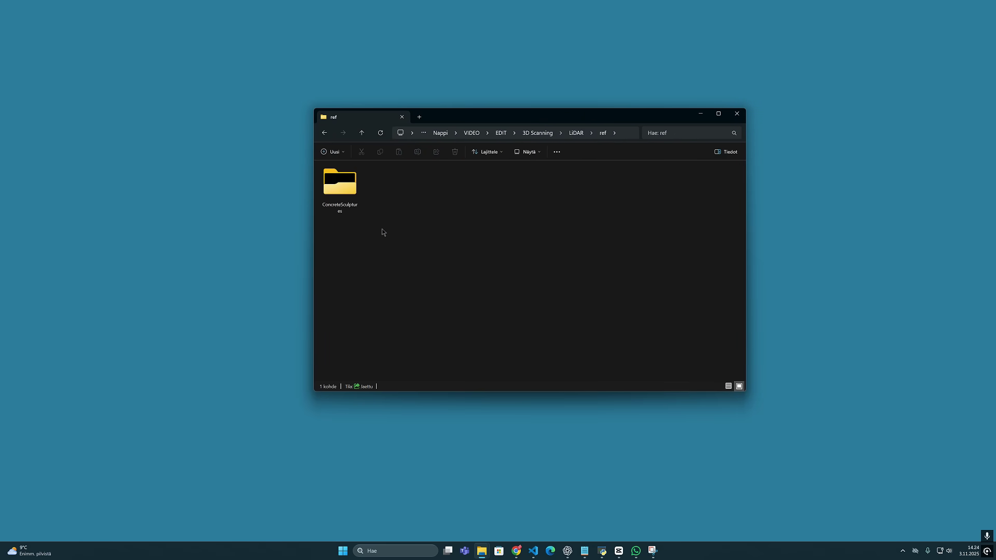
Step: Open the ConcreteSculptures folder in File Explorer and preview conf_00008.png in an enlarged preview window
click(340, 184)
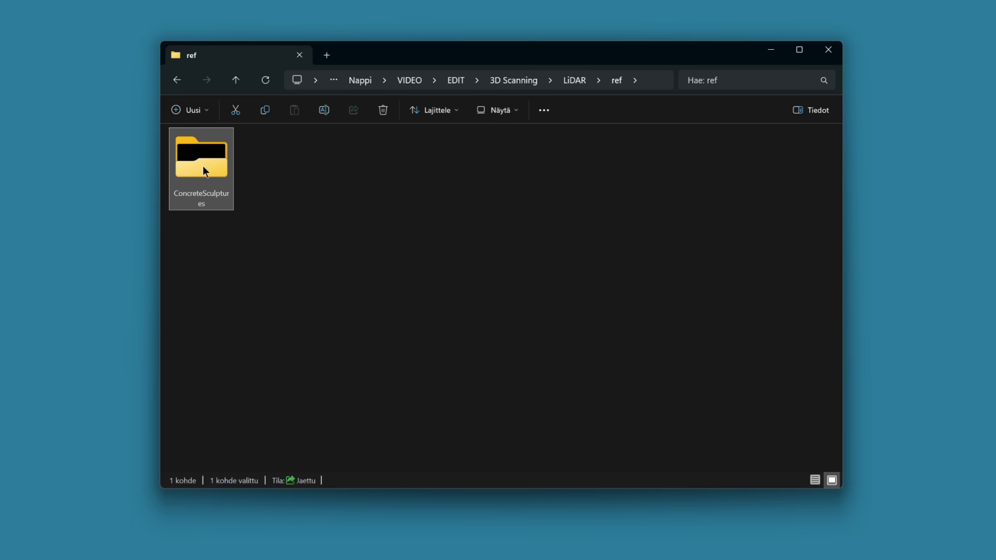
double_click(205, 171)
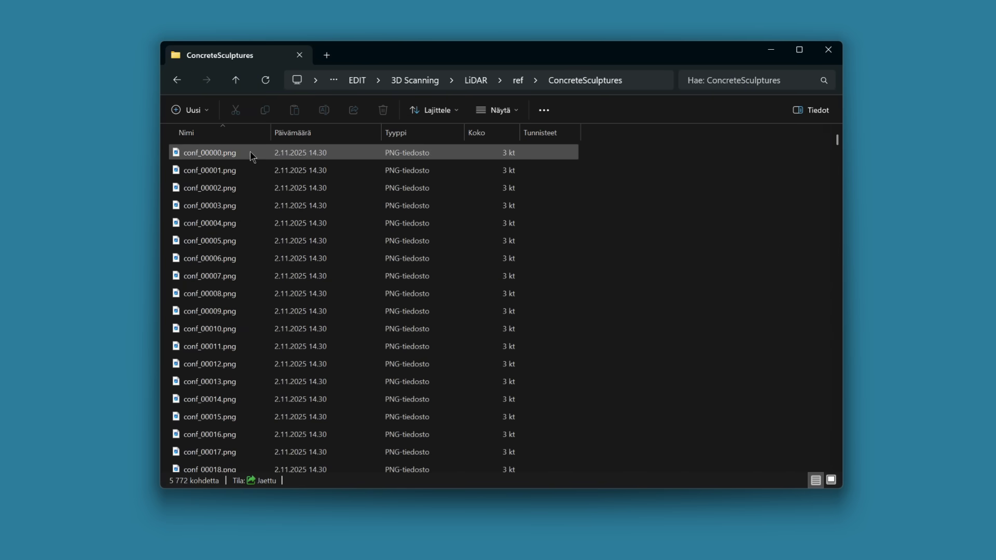
mouse_move(253, 157)
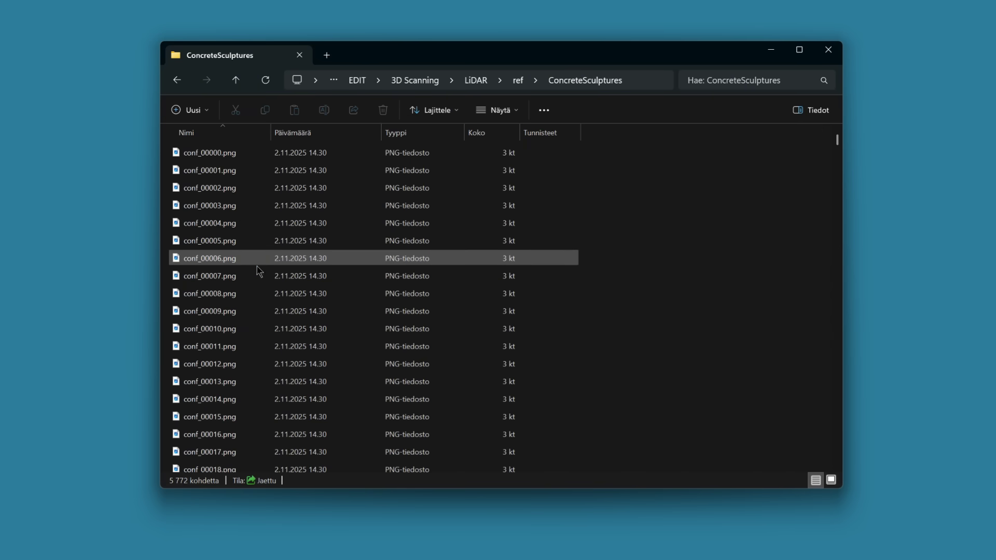
click(239, 295)
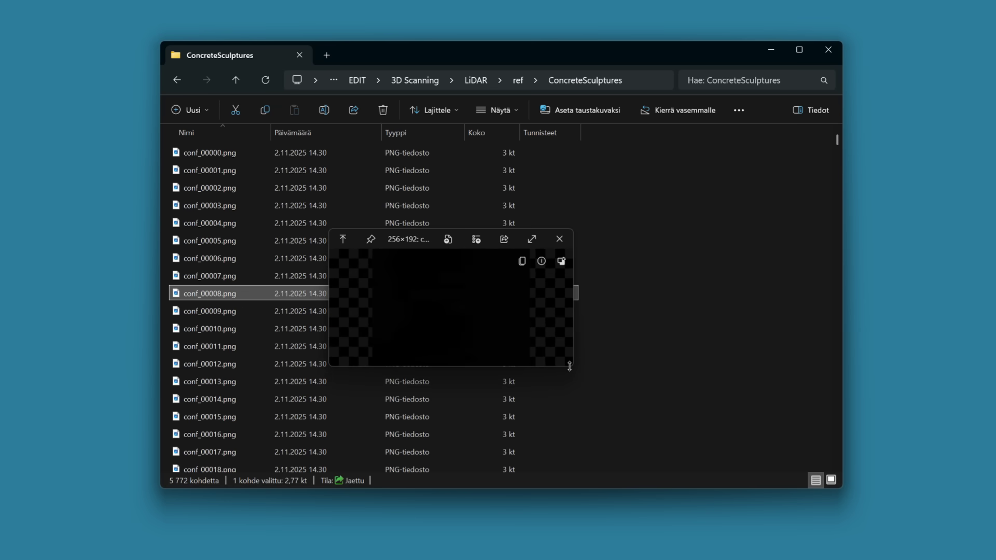
drag(570, 366, 629, 520)
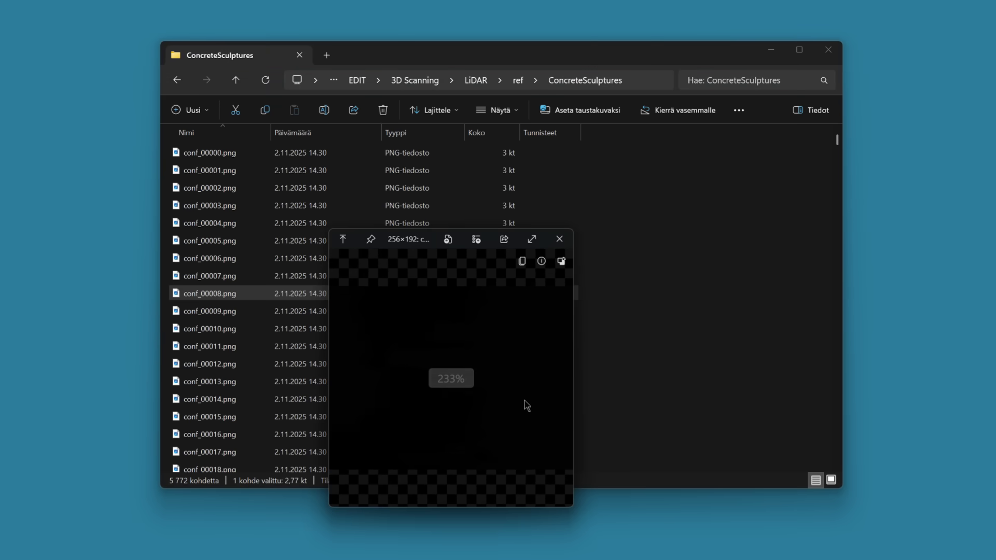
Step: Preview the depth map depth_00412.png and close the preview
drag(837, 140, 843, 265)
click(200, 208)
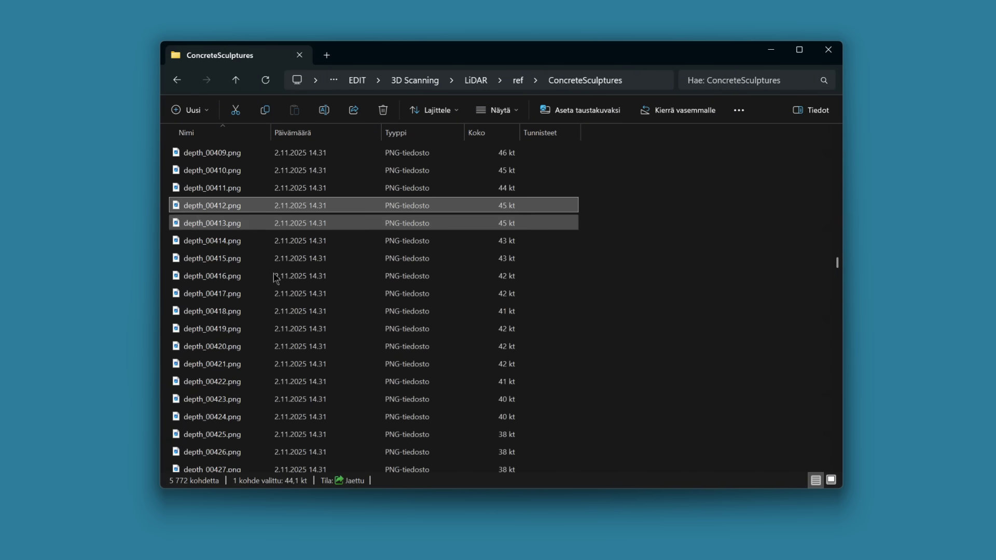
key(space)
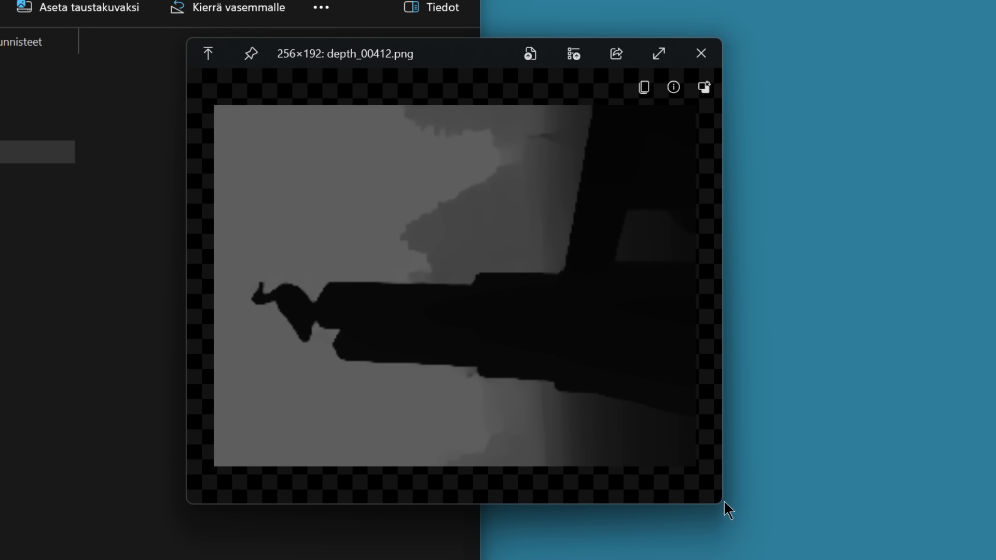
click(702, 54)
Step: Find the frame images further down the folder and preview frame_00011.jpg
scroll(883, 356, down, 2)
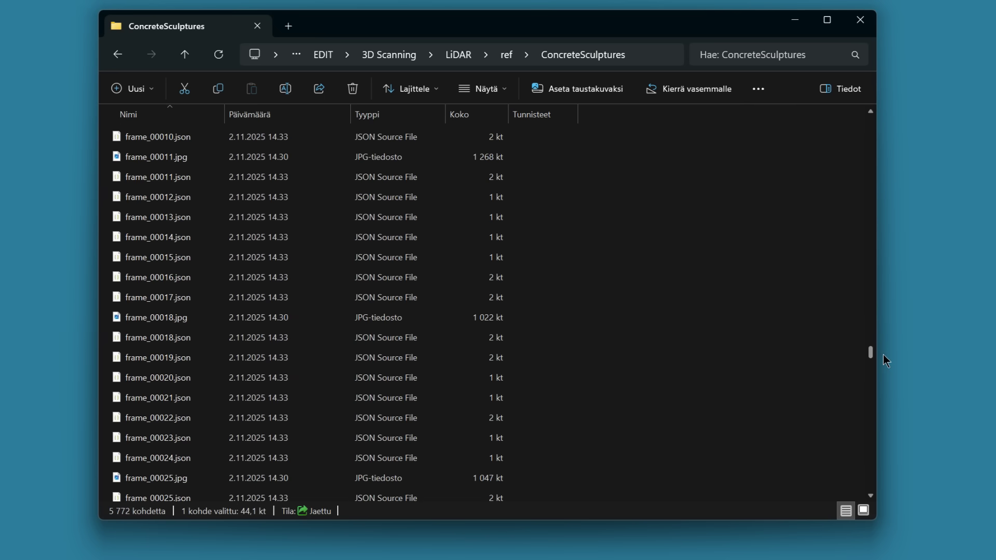
click(178, 157)
key(space)
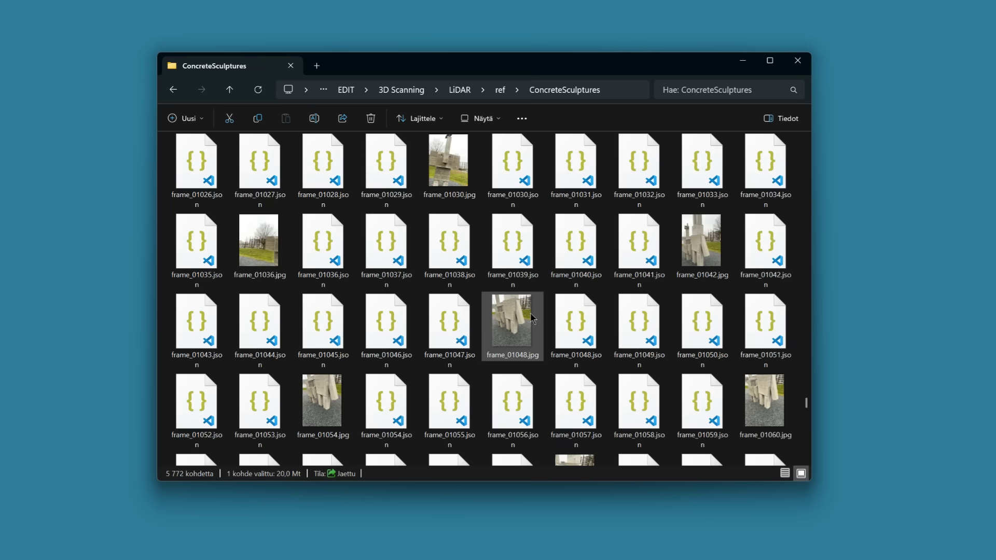
Step: Preview frame_01048.jpg and move the preview window clear of the file list
click(533, 318)
key(space)
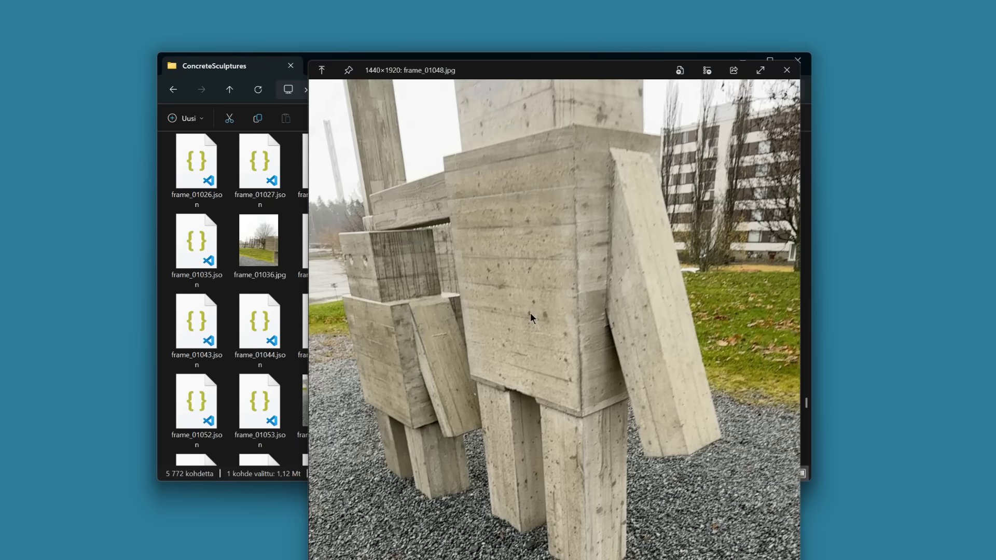
drag(567, 77, 876, 83)
Step: Preview frame_01048.json and highlight its projectionMatrix block
key(Right)
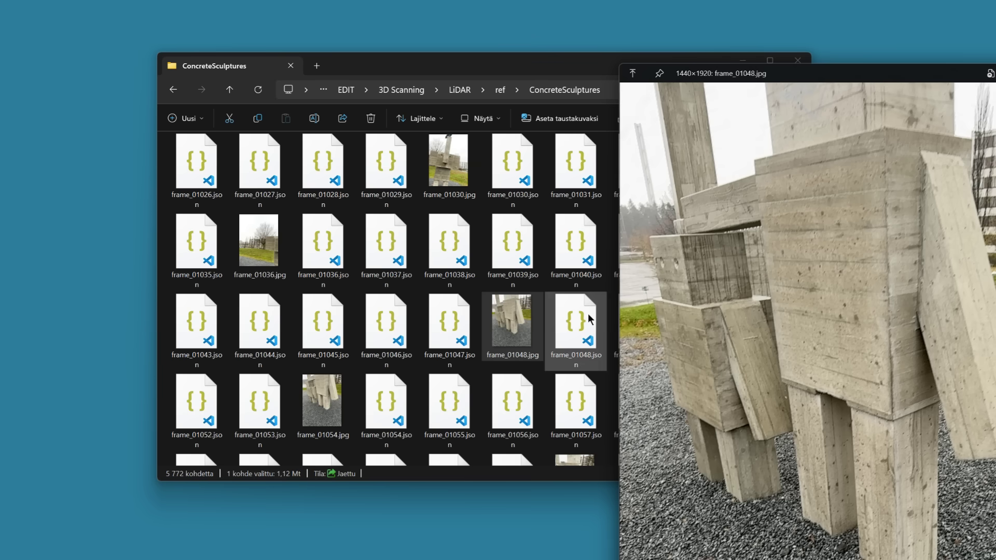
click(881, 225)
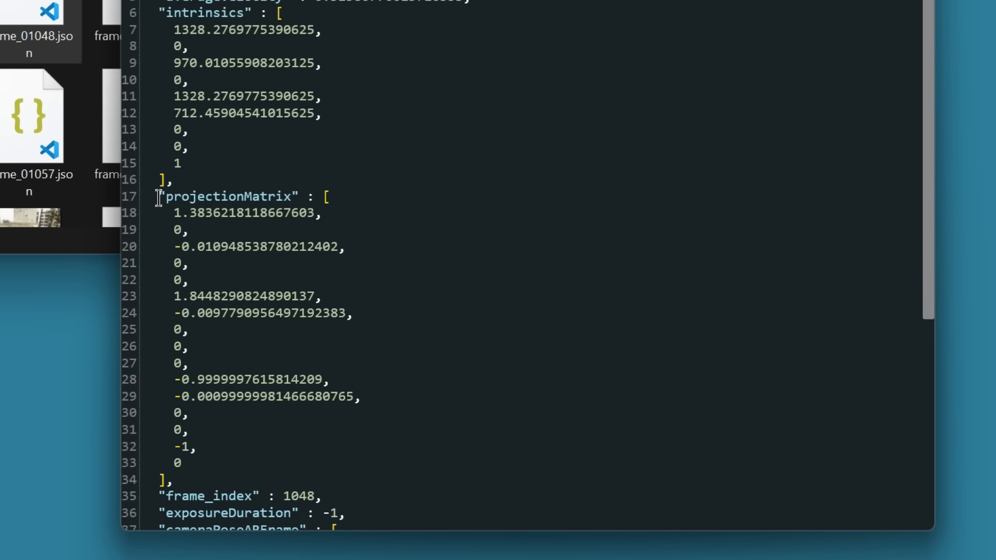
drag(159, 197, 405, 467)
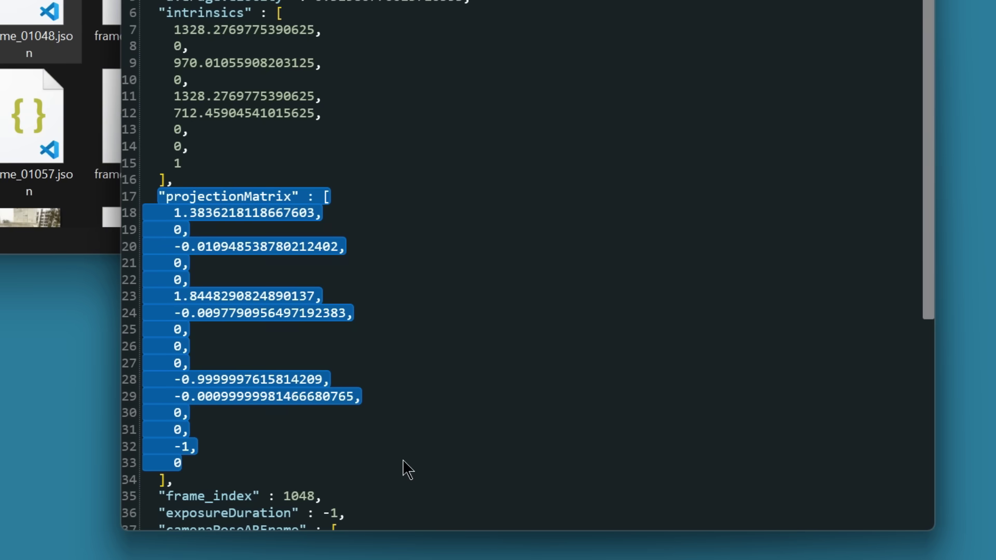
click(459, 460)
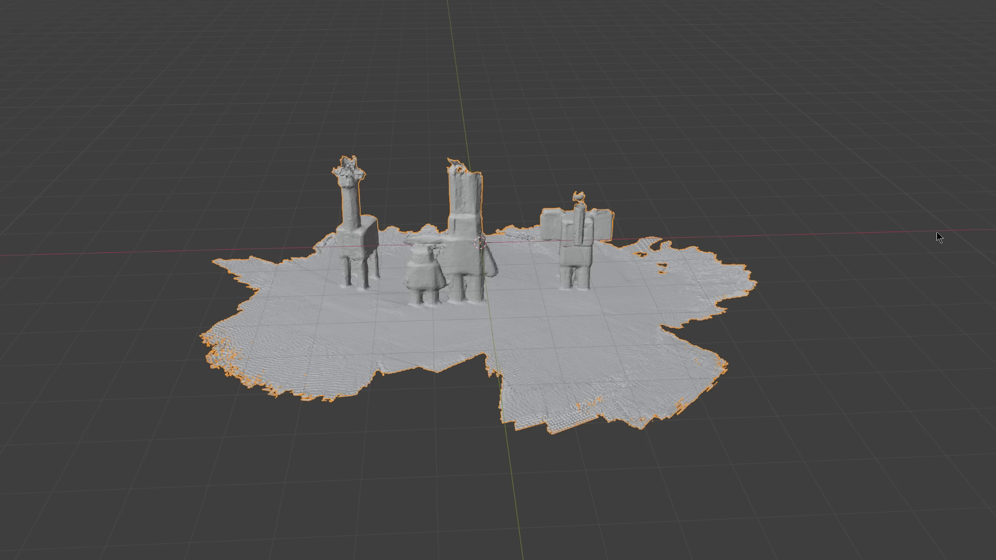
key(z)
key(2)
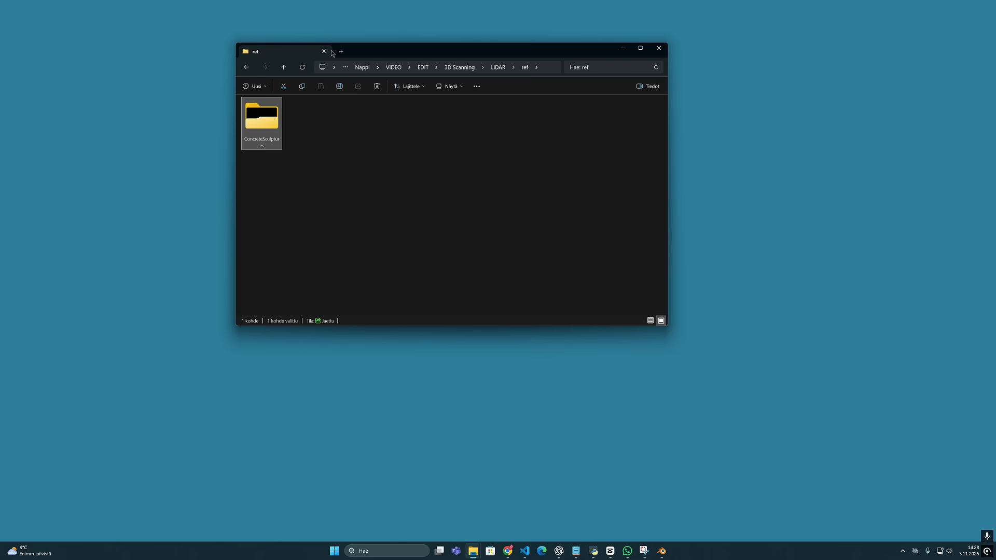
Step: Arrange the LiDAR → COLMAP Converter and ref folder windows side by side, and show the folder contents in details view
drag(365, 52, 644, 79)
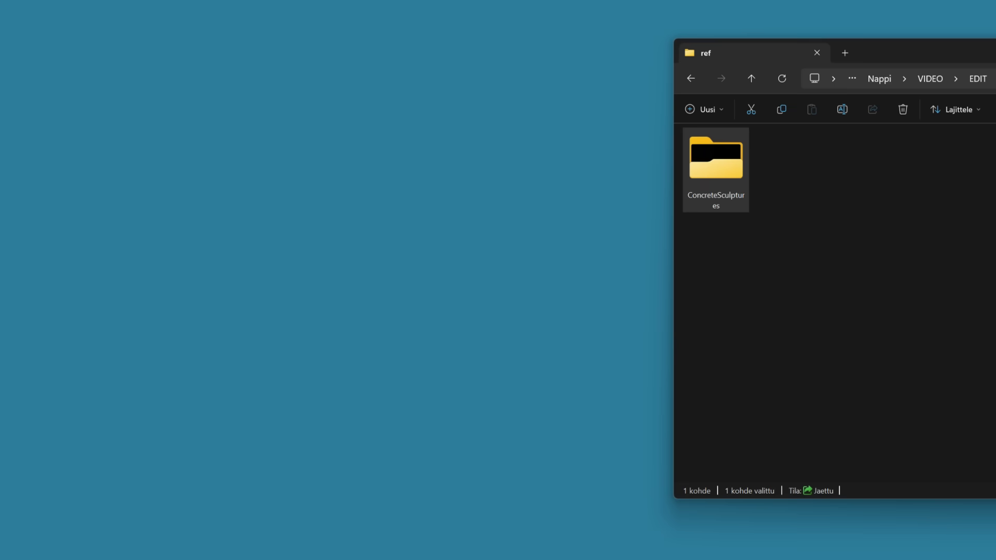
drag(322, 129, 368, 88)
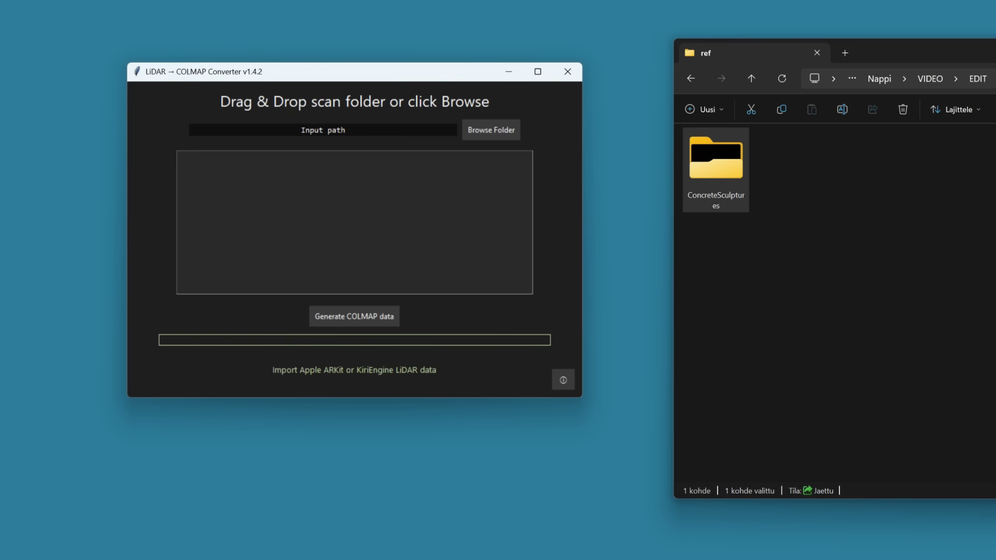
key(ctrl+shift+6)
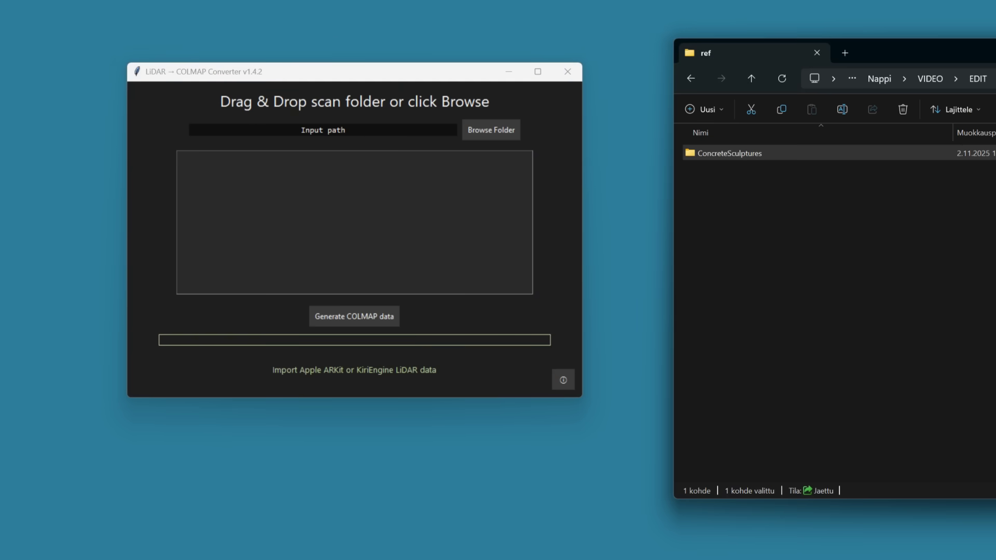
drag(968, 54, 995, 84)
mouse_move(995, 524)
mouse_down()
mouse_move(995, 559)
mouse_move(995, 524)
mouse_up()
drag(992, 157, 867, 162)
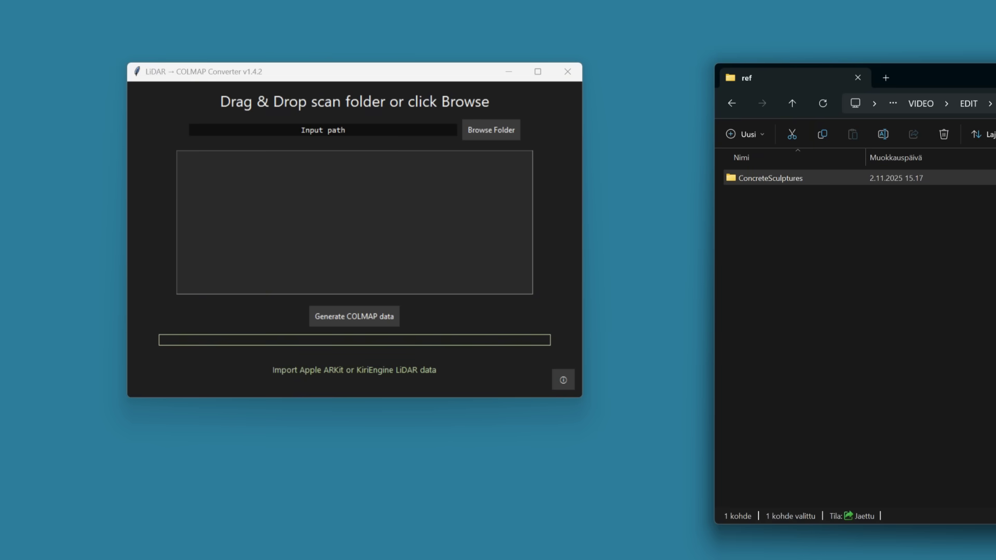
drag(995, 523, 995, 538)
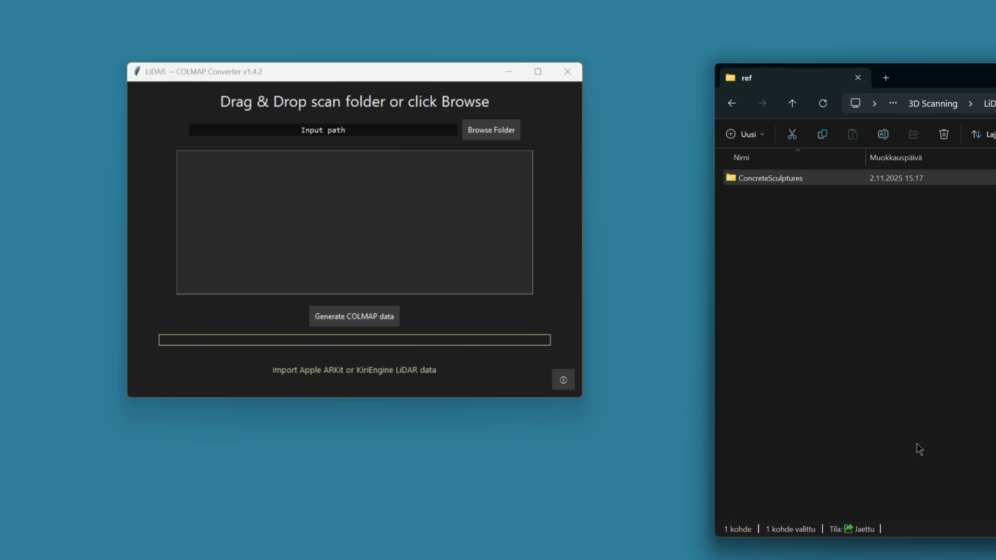
drag(313, 68, 294, 77)
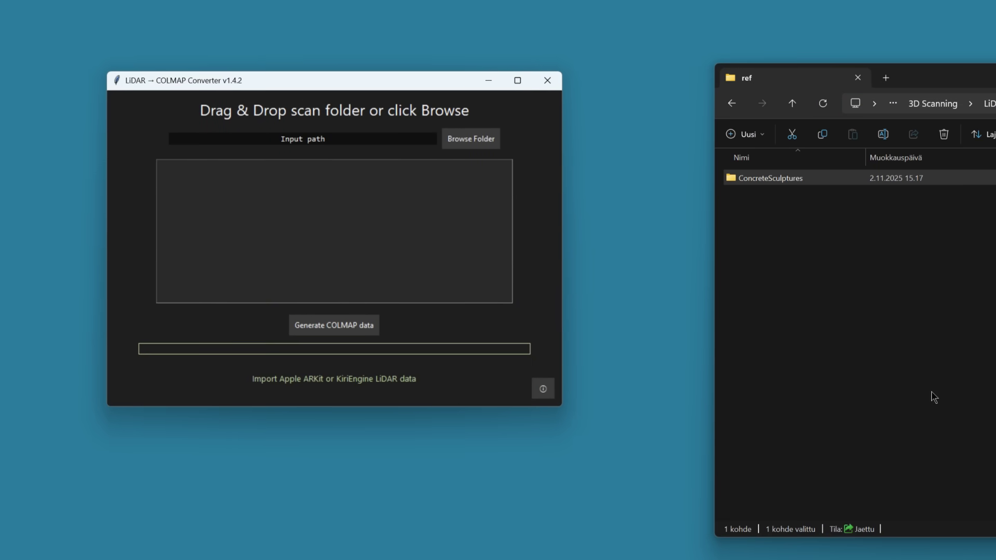
Step: Load the ConcreteSculptures folder into the LiDAR → COLMAP Converter as the input scan
click(732, 182)
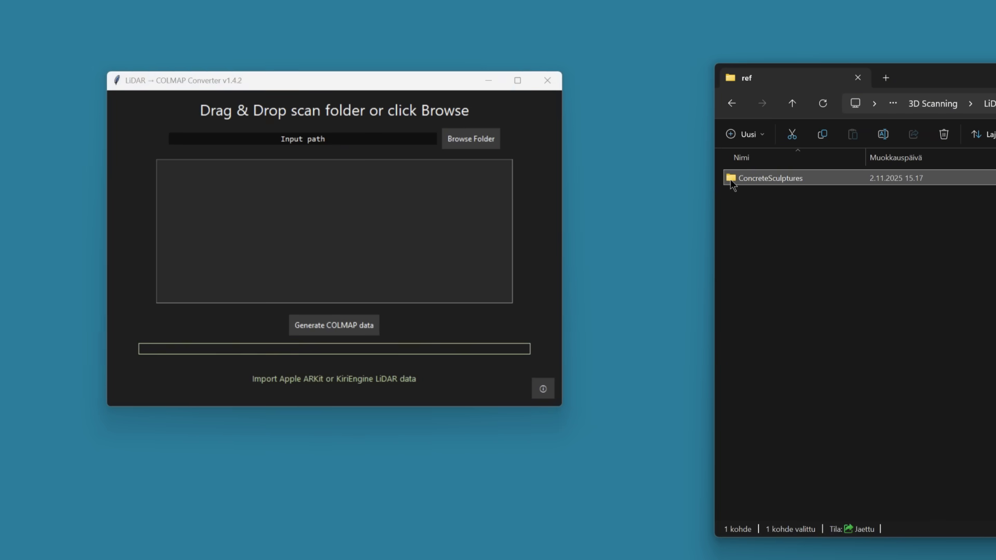
drag(731, 184, 543, 247)
drag(399, 227, 399, 228)
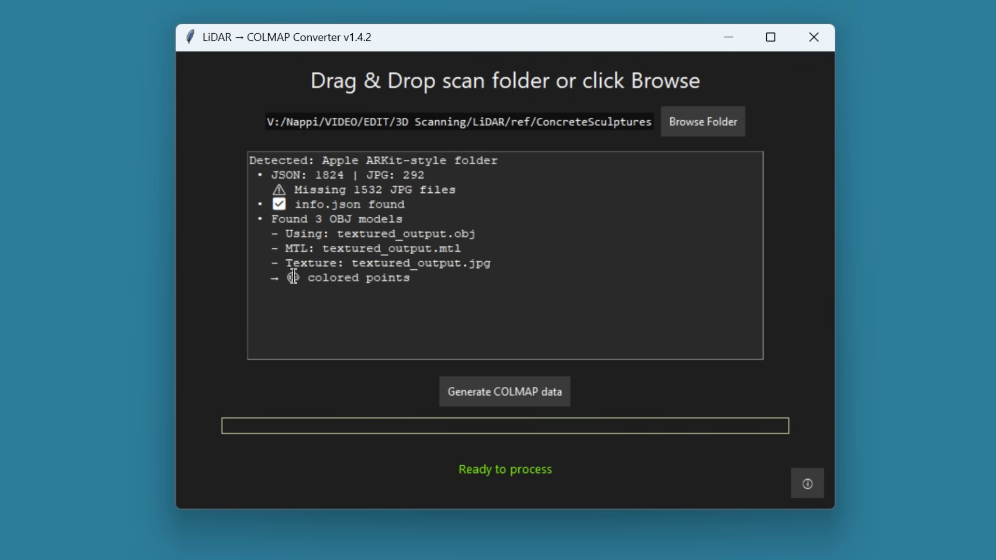
Step: Check the colored points line in the detection report and generate the COLMAP data
drag(286, 278, 411, 278)
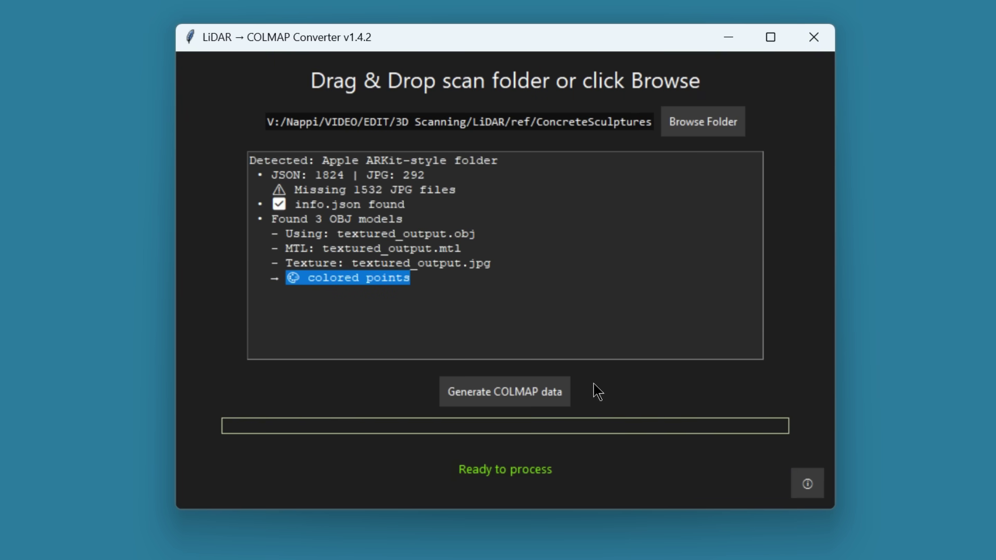
click(590, 322)
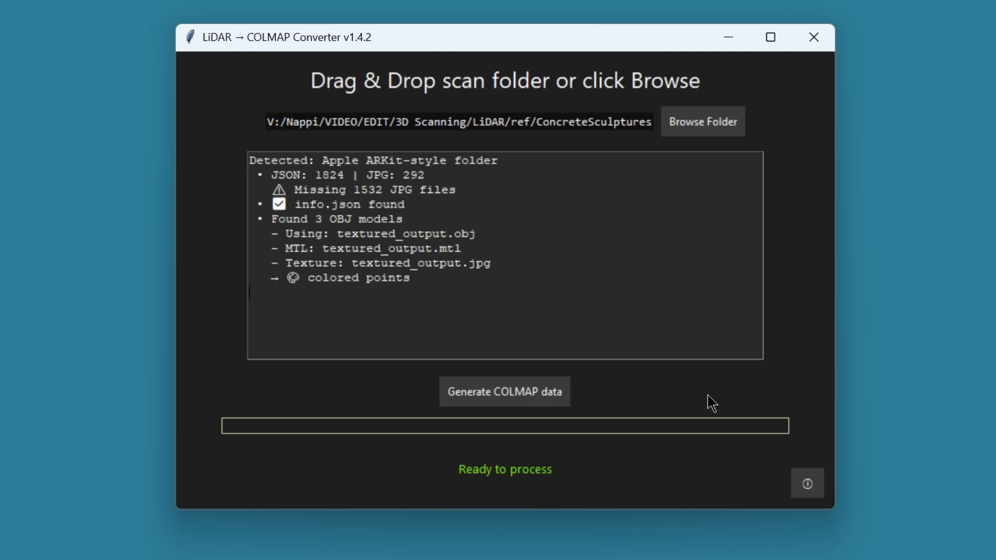
click(539, 390)
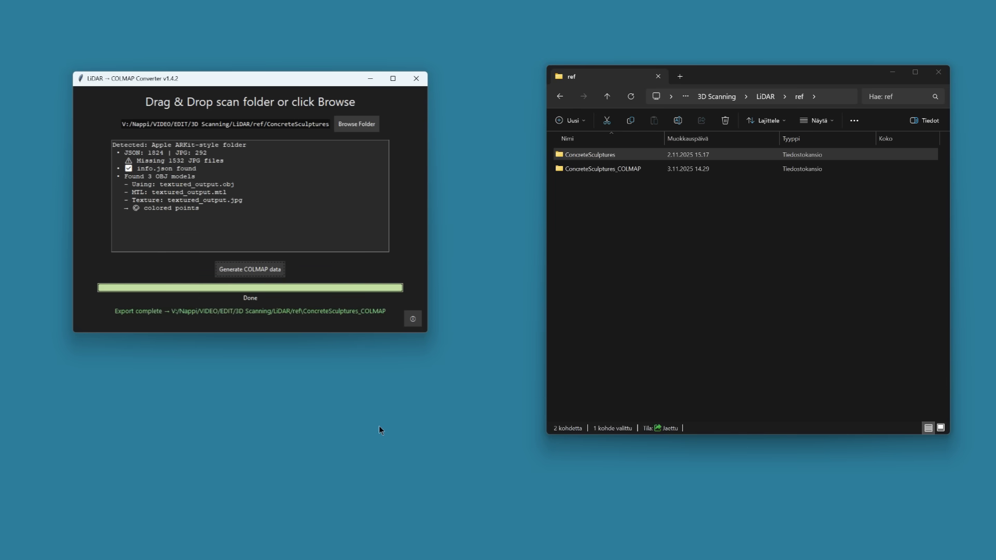
Step: Show the ref folder contents as large icons and select the ConcreteSculptures_COLMAP folder
click(614, 247)
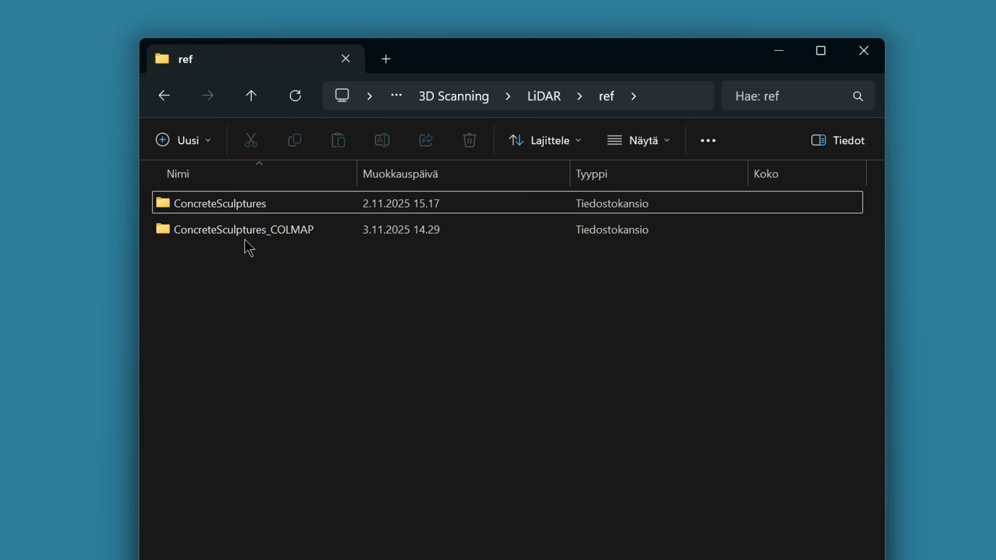
click(603, 172)
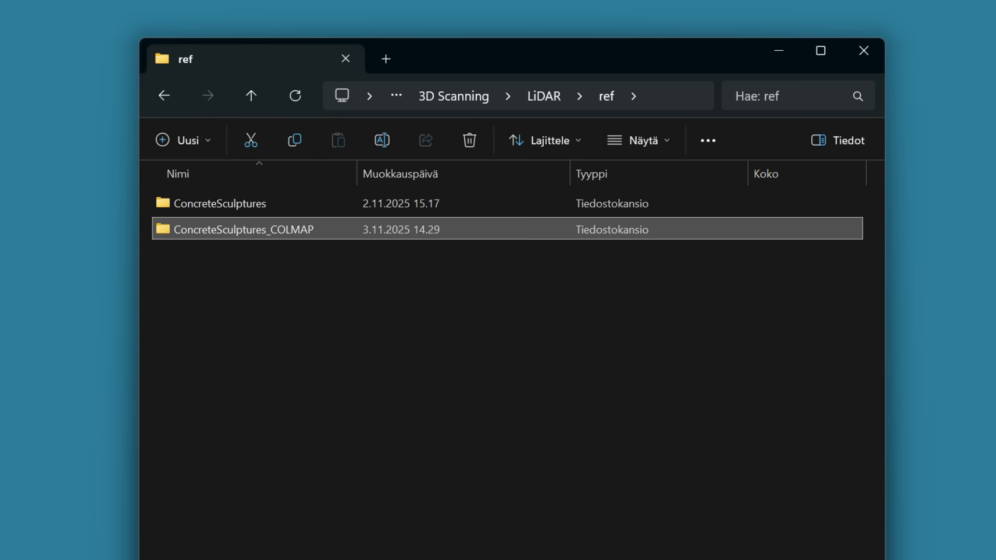
key(ctrl+shift+2)
click(445, 417)
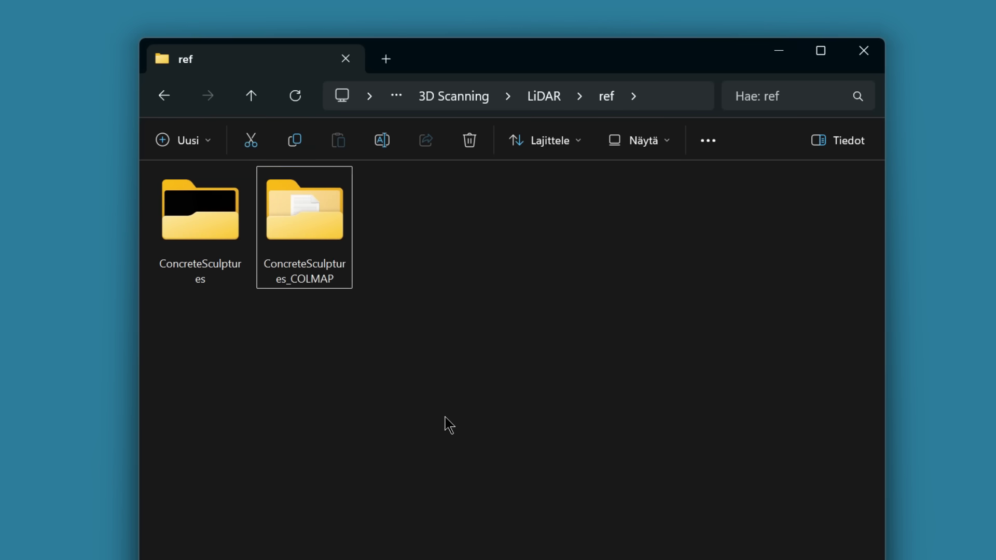
click(306, 189)
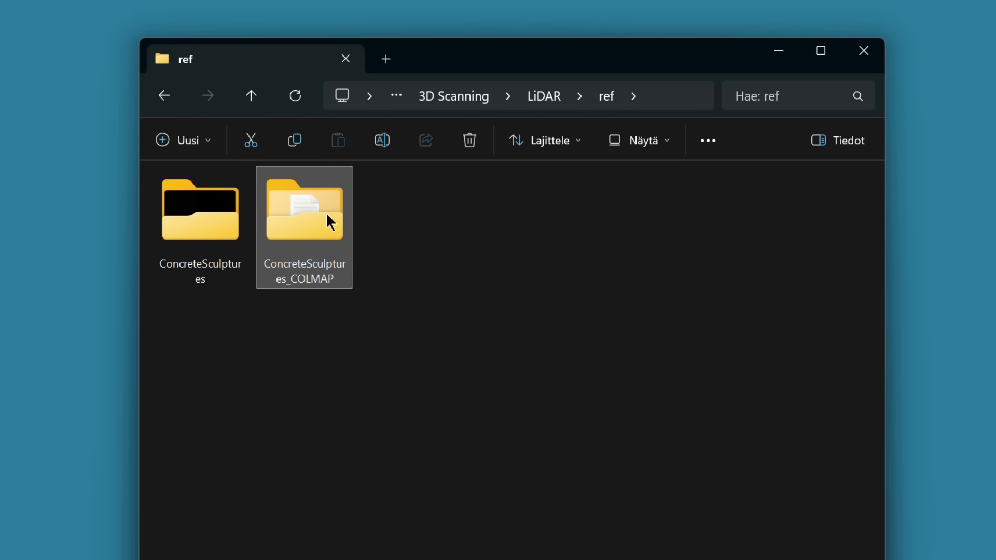
Step: Import the ConcreteSculptures_COLMAP folder into Postshot using all images and the imported camera poses, and inspect the camera positions
drag(331, 222, 547, 363)
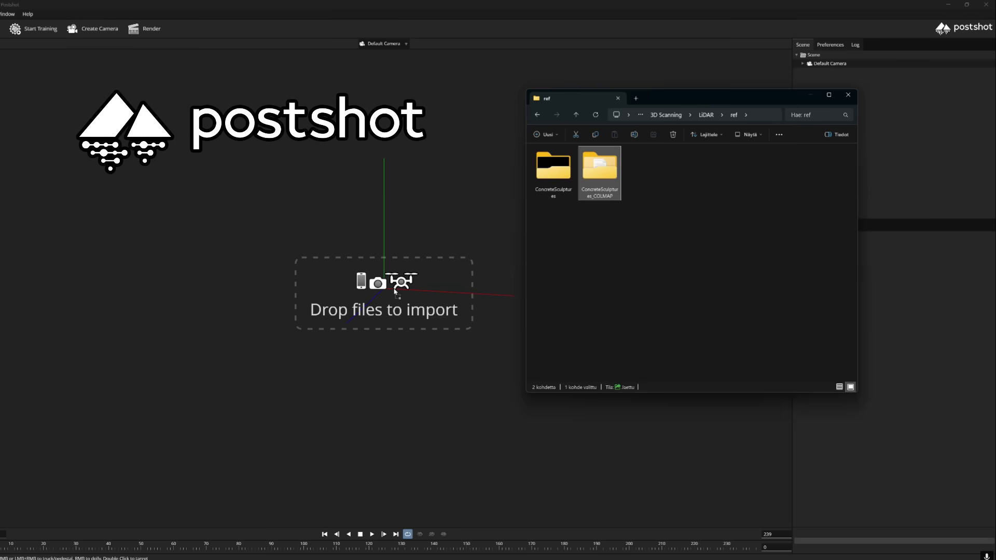
drag(394, 291, 394, 293)
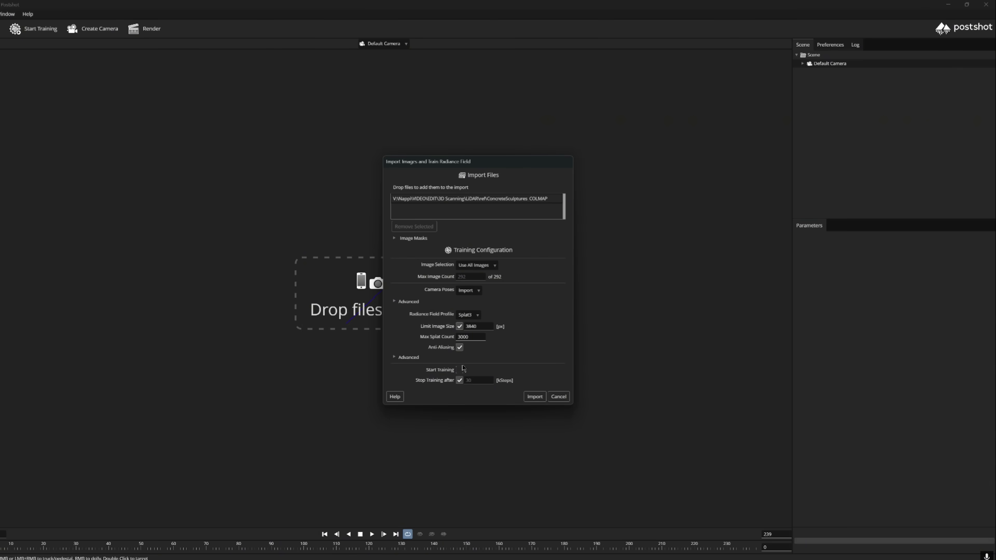
click(532, 397)
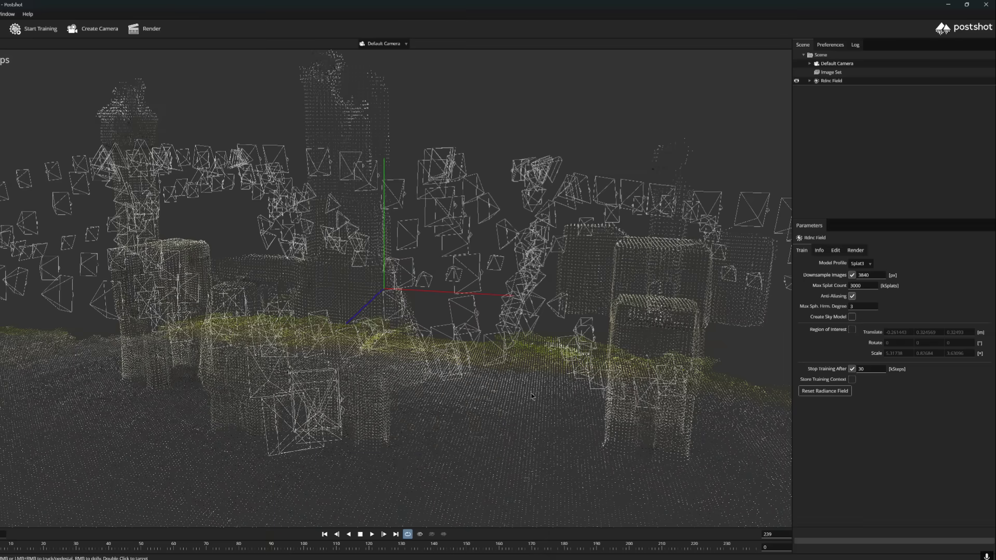
scroll(379, 213, down, 3)
drag(380, 213, 606, 270)
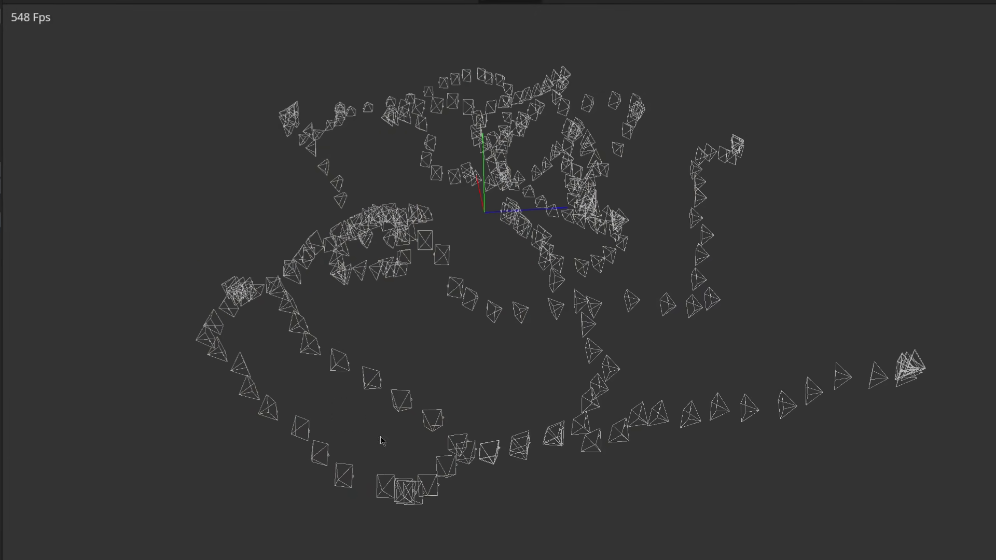
Step: Hide the camera poses and inspect the colored point cloud of the concrete sculptures
drag(562, 297, 613, 275)
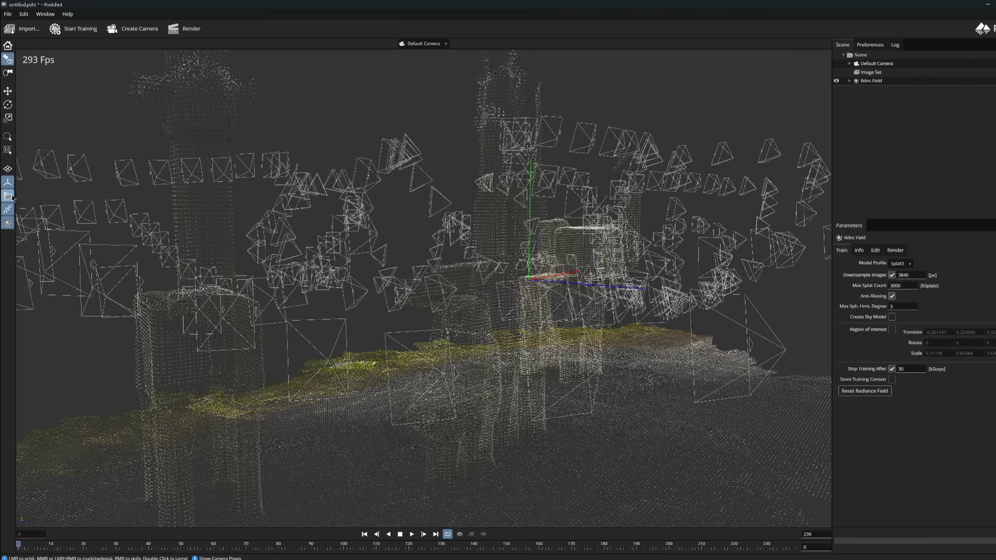
click(8, 196)
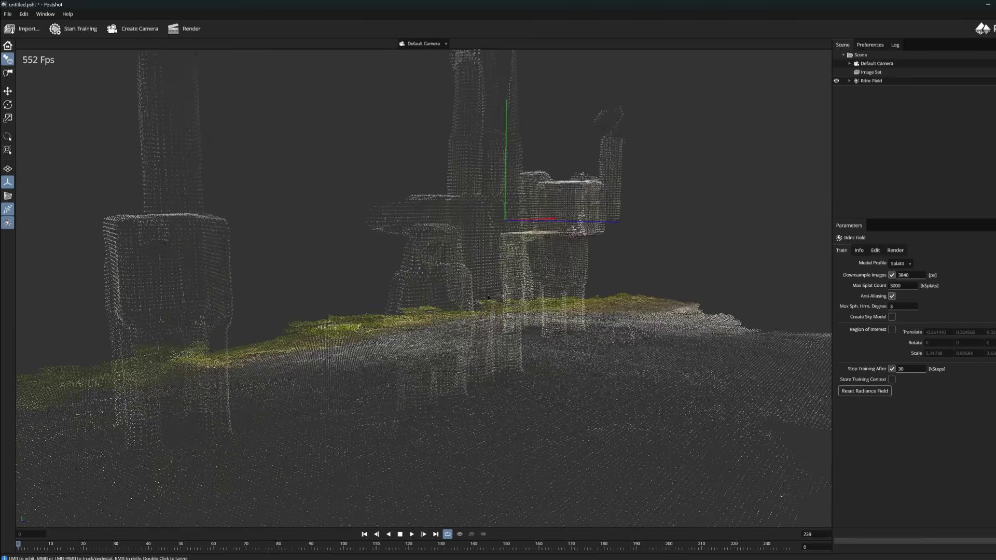
right_drag(478, 323, 478, 376)
middle_drag(477, 322, 506, 374)
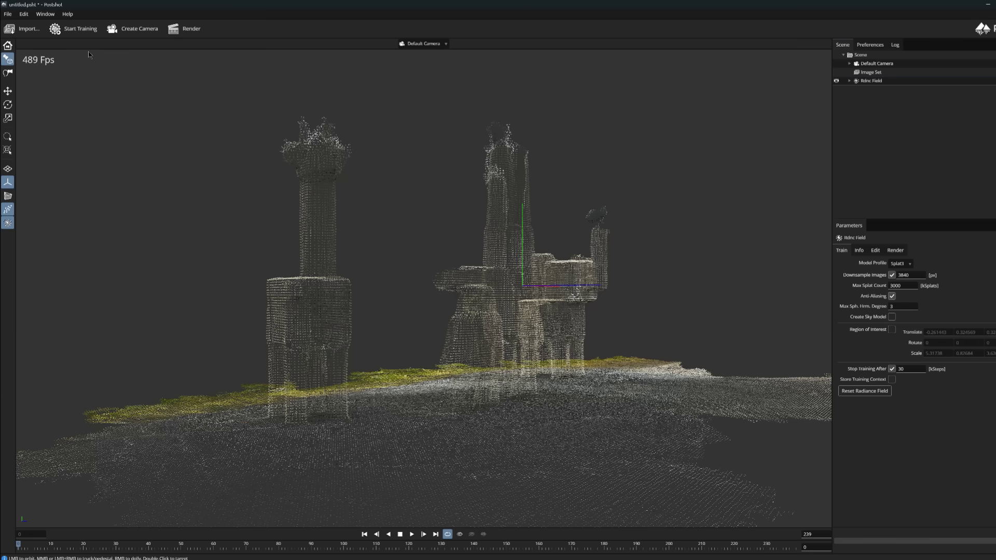
Step: Start training the radiance field and compare its splats with the point cloud by hiding and showing the radiance field
click(73, 28)
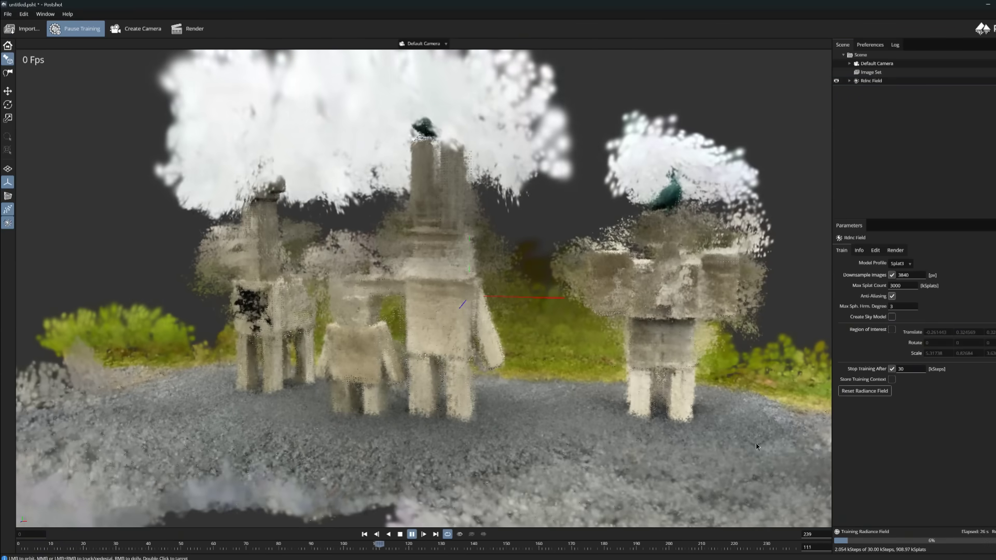
click(8, 223)
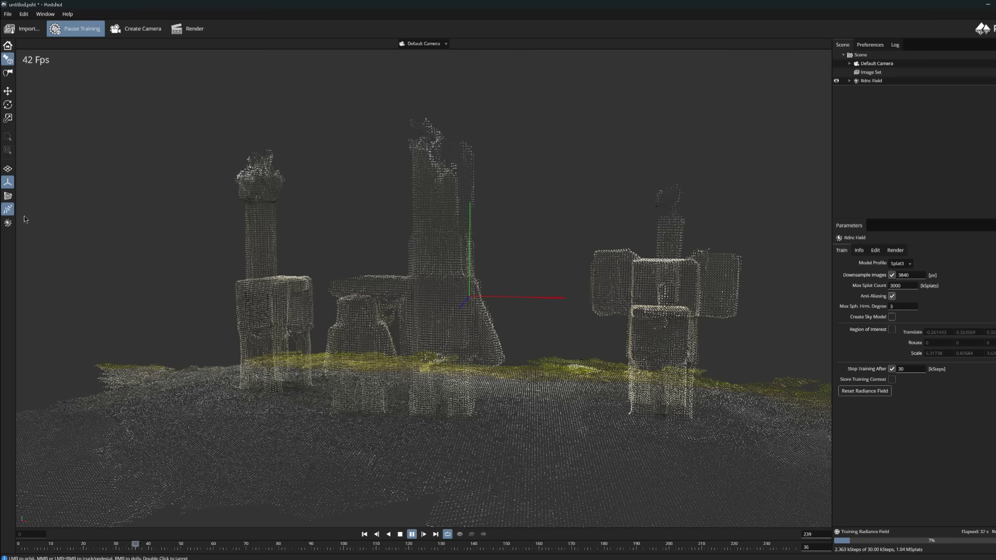
click(8, 223)
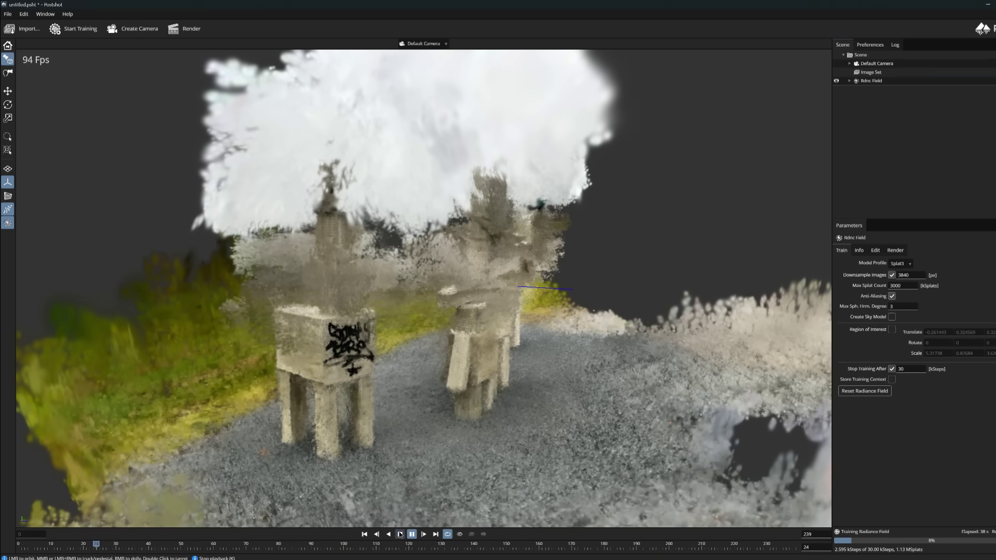
Step: Reset the radiance field, enable Create Sky Model and restart the training
click(878, 392)
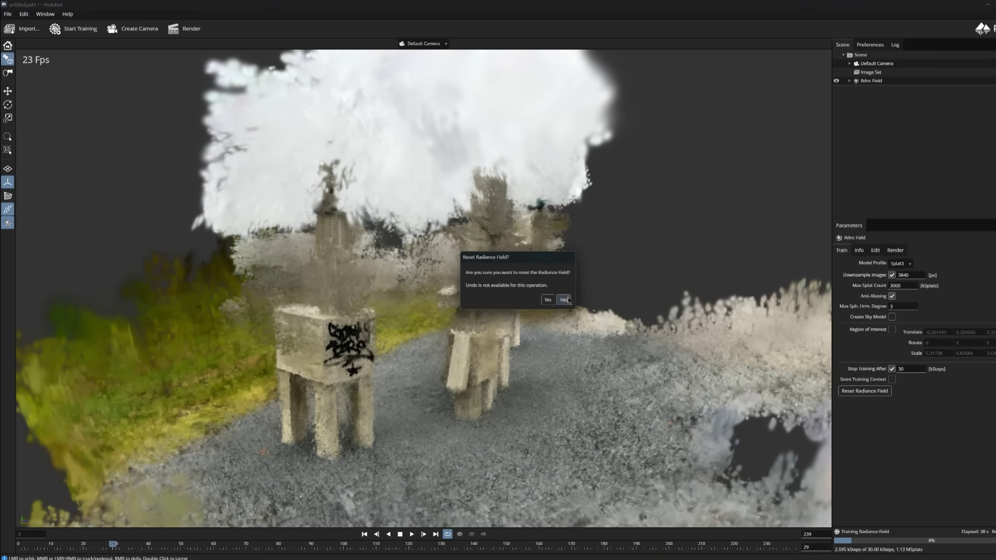
click(568, 300)
drag(608, 311, 623, 338)
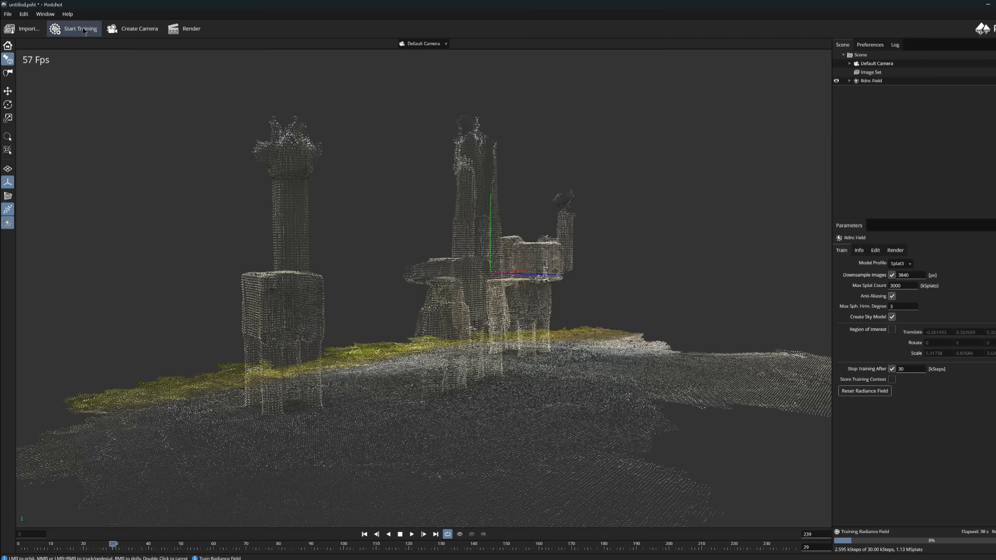
click(84, 31)
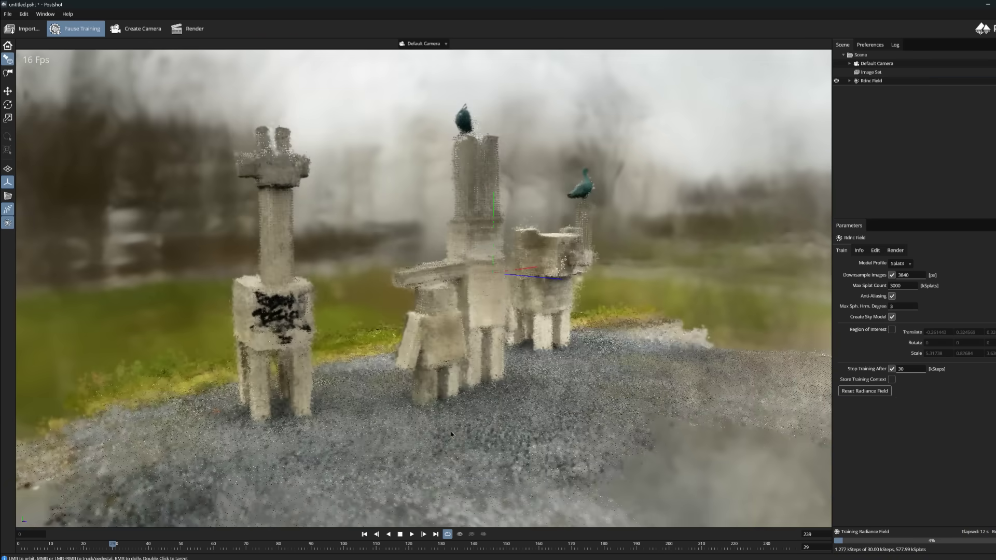
Step: Examine the sky model sphere around the concrete sculptures from outside and from different angles
scroll(456, 436, down, 8)
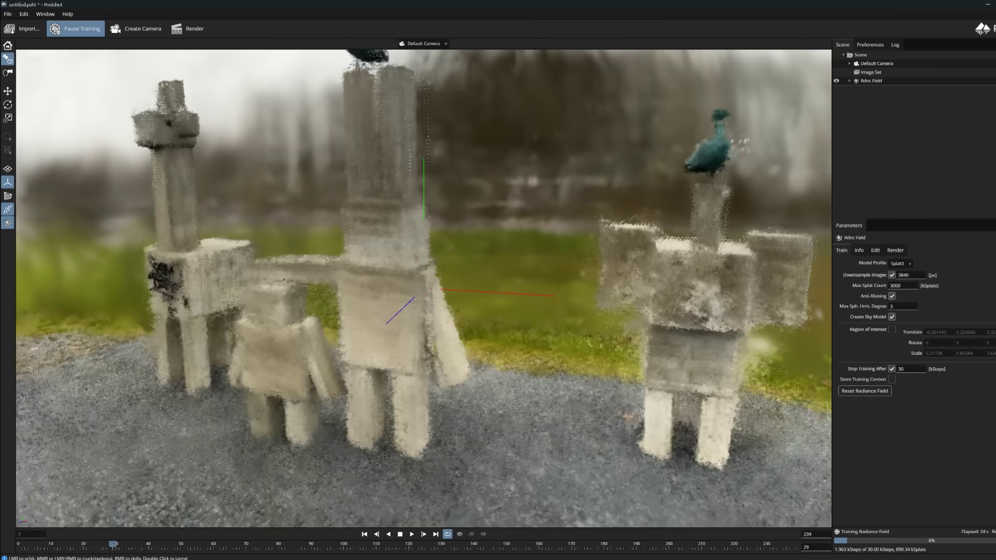
drag(424, 288, 560, 260)
middle_drag(98, 421, 222, 421)
scroll(222, 420, down, 3)
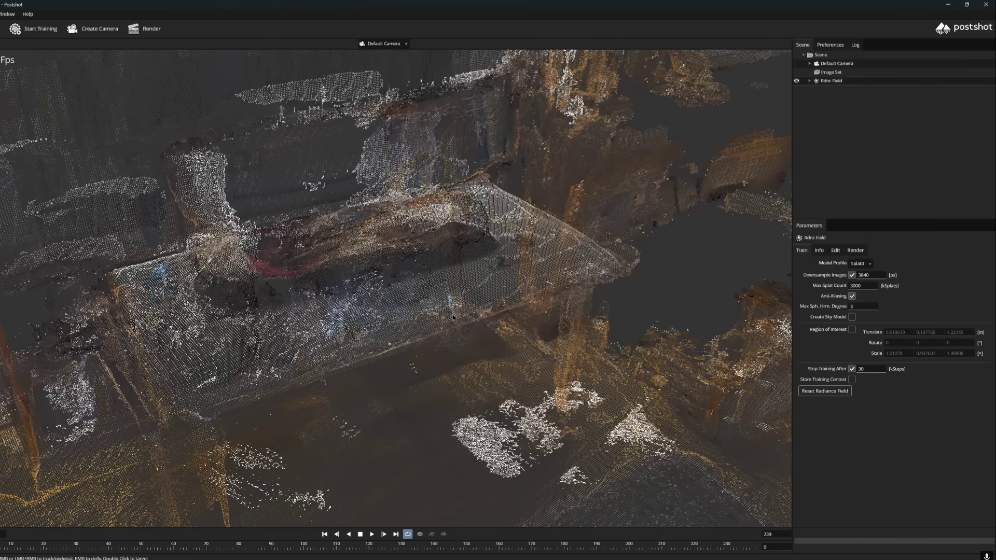
Step: Expand the violin scan's Rdnc Field and enable its Region of Interest
click(809, 81)
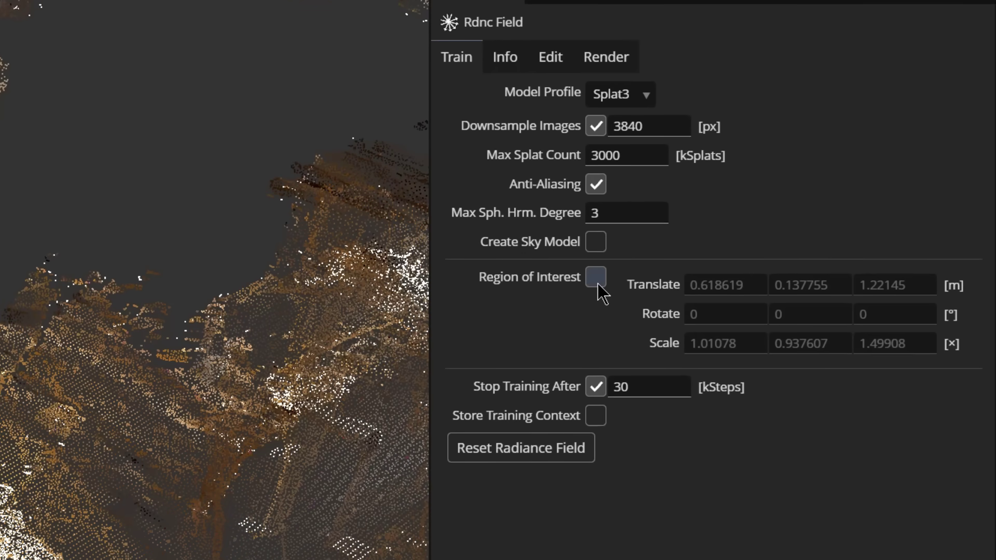
click(597, 283)
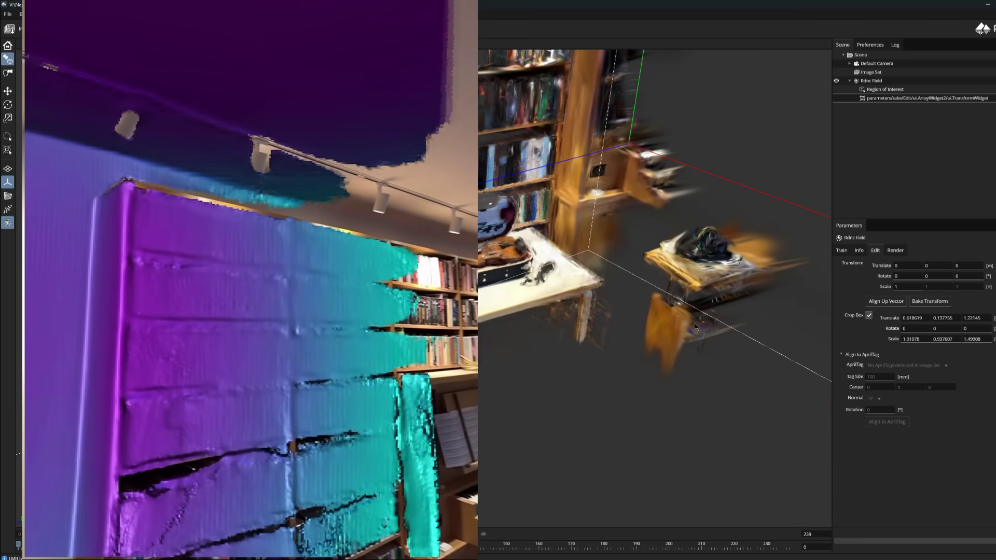
Step: Shrink the crop box to a scale of about 0.466, 0.429, 0.735 and move it toward the violin table
scroll(695, 326, down, 3)
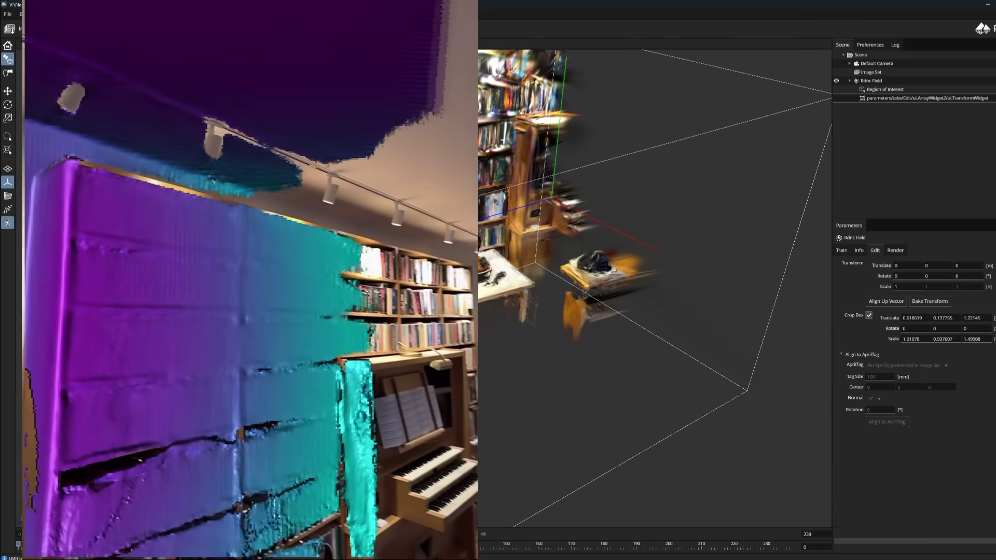
click(8, 118)
drag(373, 290, 415, 273)
drag(528, 301, 467, 261)
drag(470, 171, 464, 219)
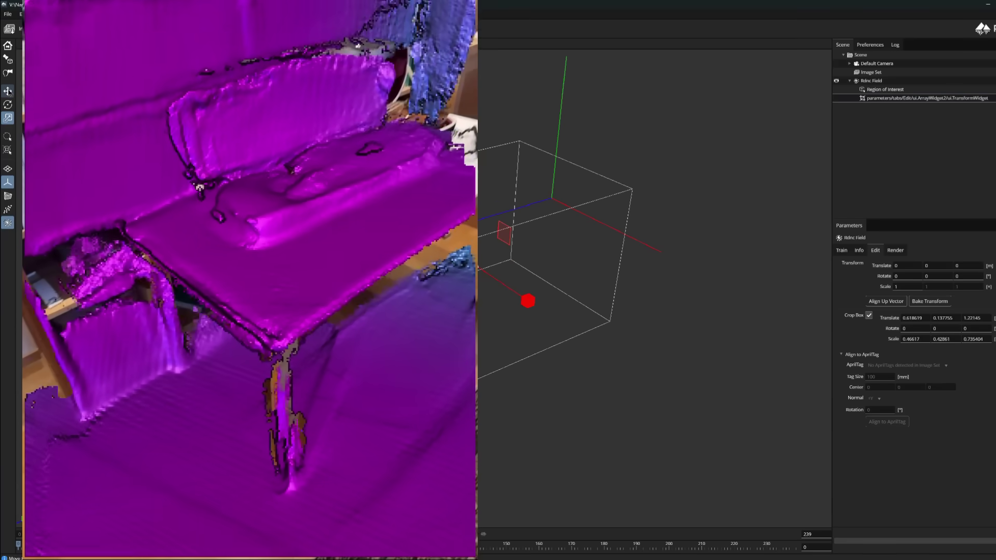
key(w)
drag(522, 298, 480, 344)
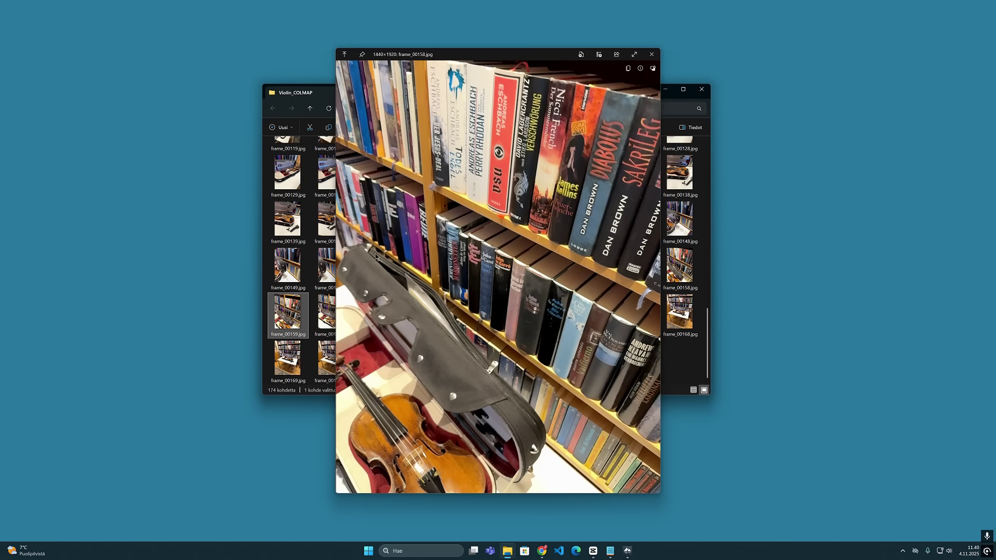
Step: Preview the violin frame images in the Violin_COLMAP folder
key(Right)
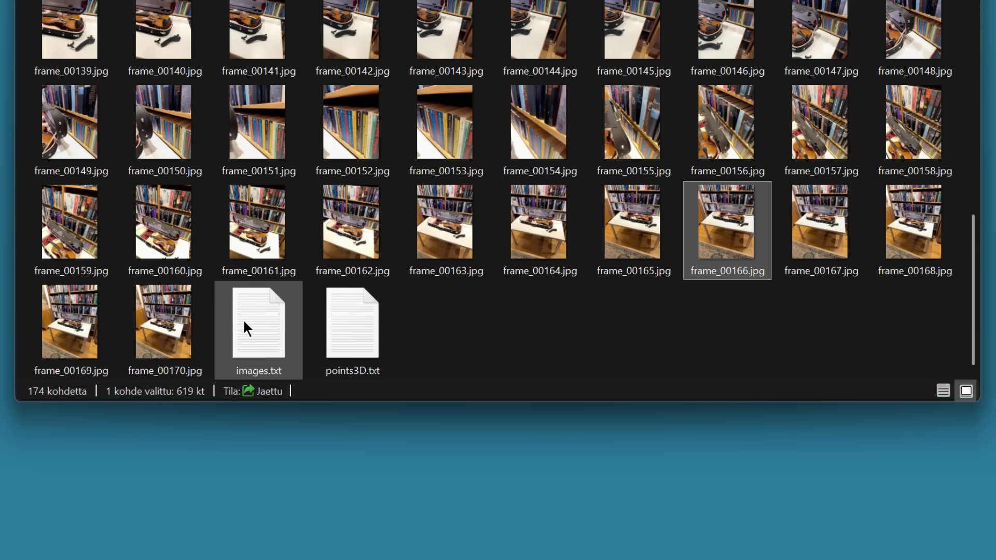
click(243, 319)
key(space)
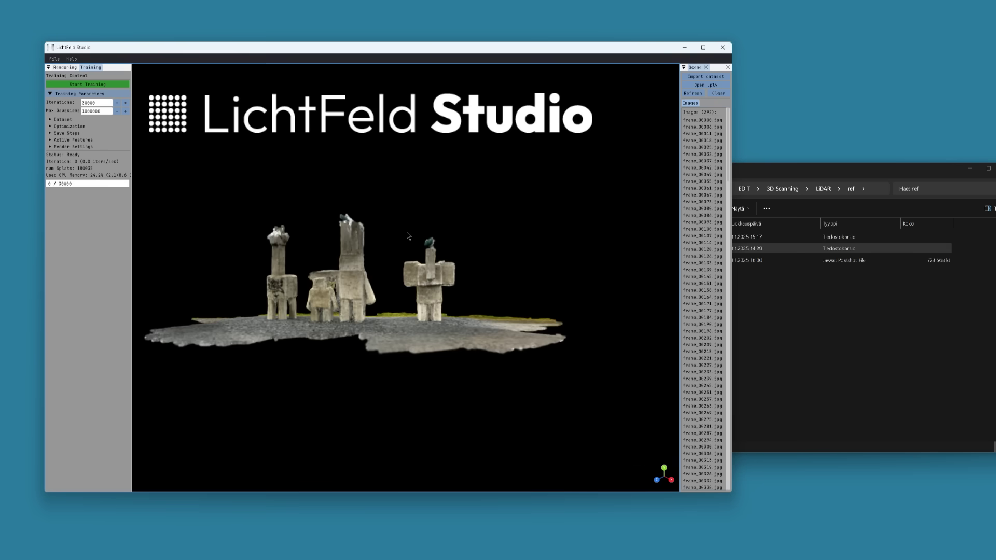
Step: Load the ConcreteSculptures_COLMAP folder into LichtFeld Studio and inspect the sculptures from several angles
scroll(407, 232, up, 5)
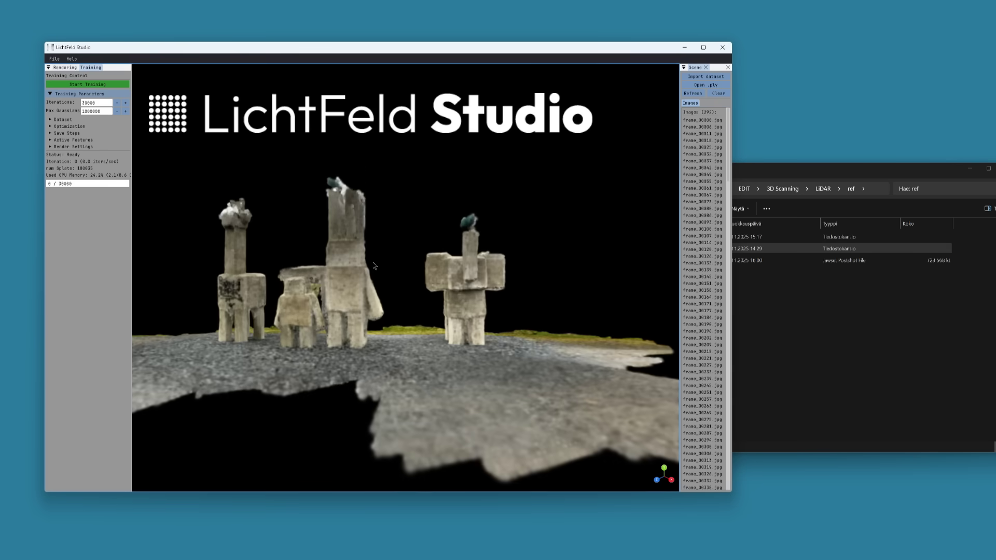
mouse_move(374, 266)
mouse_down()
mouse_move(375, 326)
mouse_move(428, 325)
mouse_move(650, 410)
mouse_up()
scroll(391, 193, down, 6)
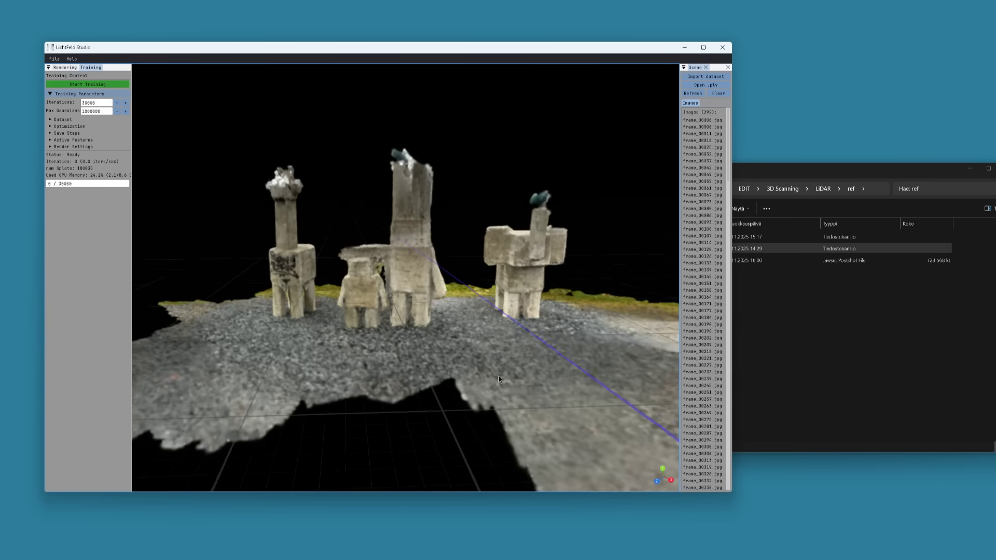
scroll(368, 319, up, 3)
drag(369, 319, 444, 349)
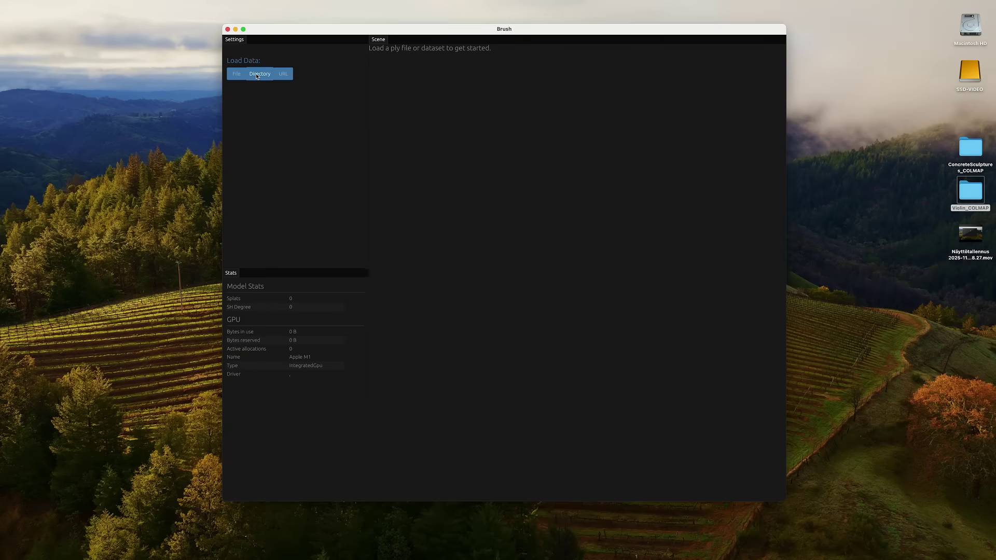
Step: Switch to Brush and start loading a dataset from a directory
click(259, 74)
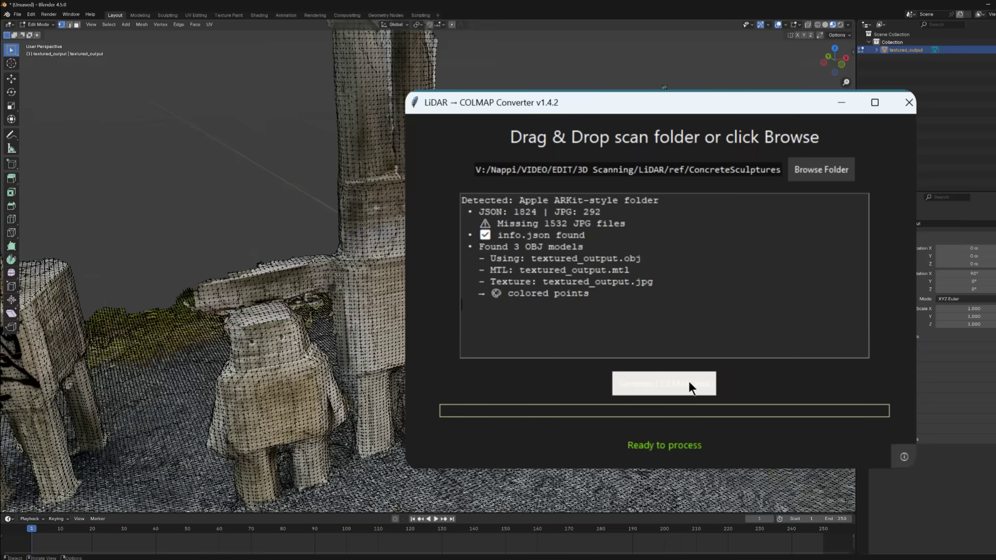
click(689, 384)
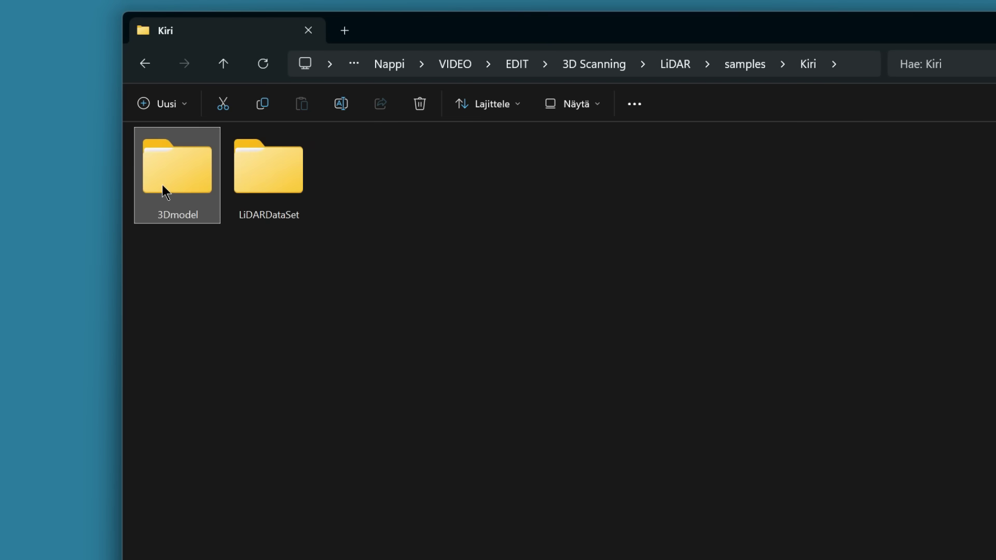
Step: Copy the processed folder from Kiri's 3Dmodel folder into the KiriEngine-nerf folder inside LiDARDataSet
double_click(268, 277)
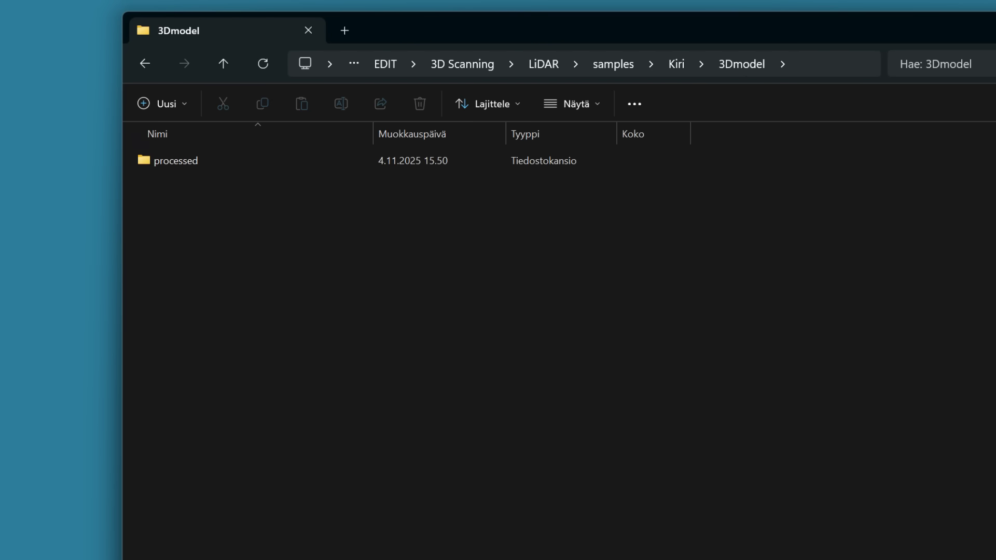
key(ctrl+shift+2)
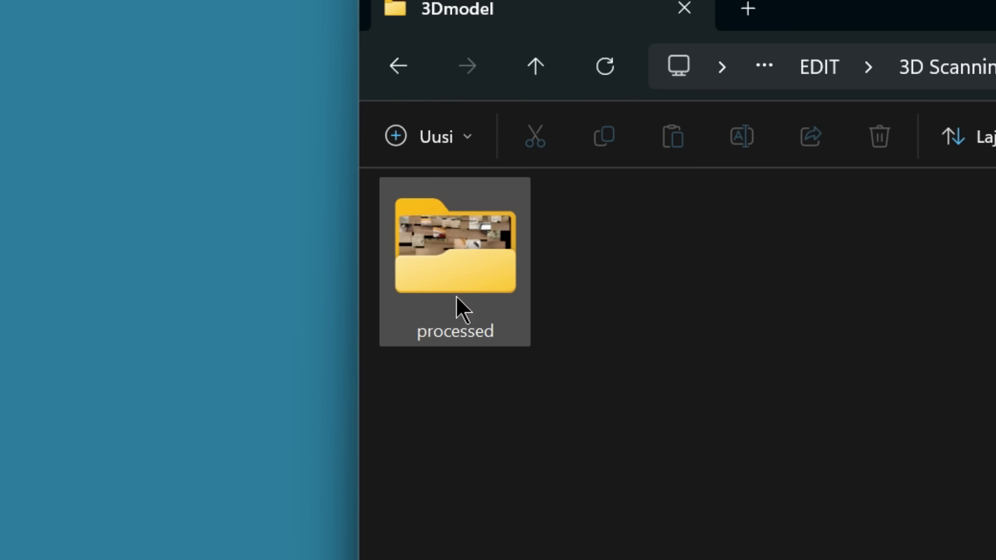
key(alt+Left)
double_click(636, 262)
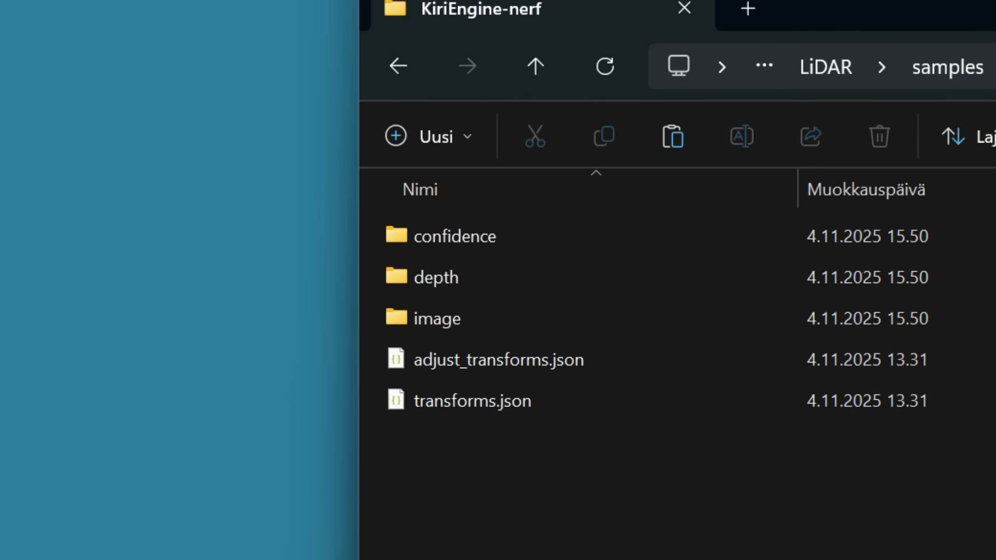
key(ctrl+v)
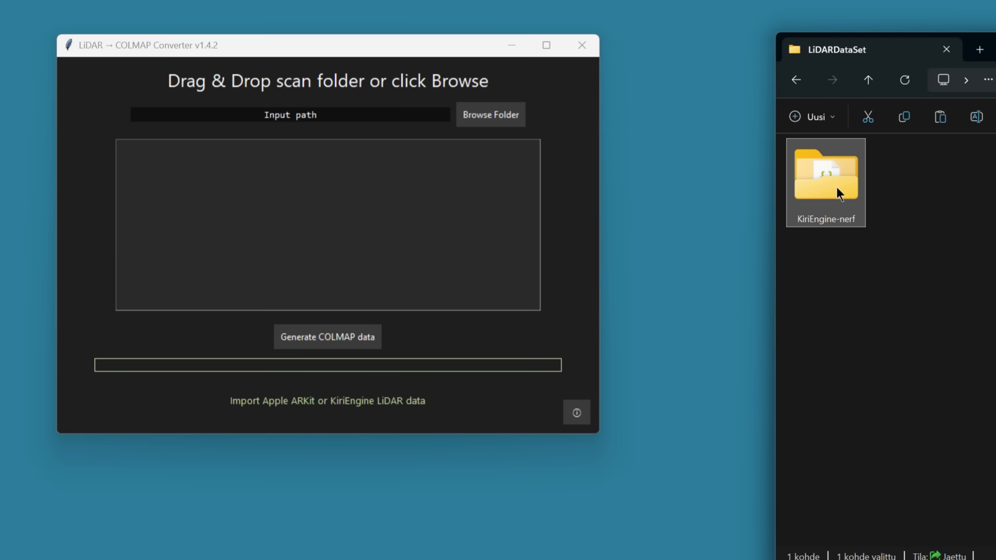
Step: Load the KiriEngine-nerf folder into the LiDAR → COLMAP Converter and generate the COLMAP data
drag(836, 186, 319, 185)
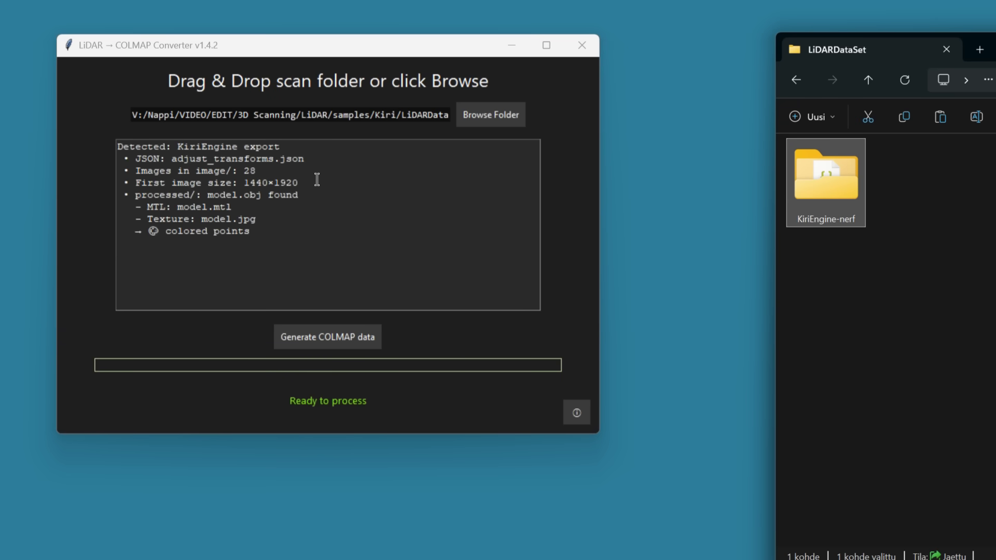
click(374, 341)
Step: Import the KiriEngine-nerf_COLMAP folder into Postshot using all images, imported camera poses and the Splat3 profile, with training started
drag(618, 168, 560, 288)
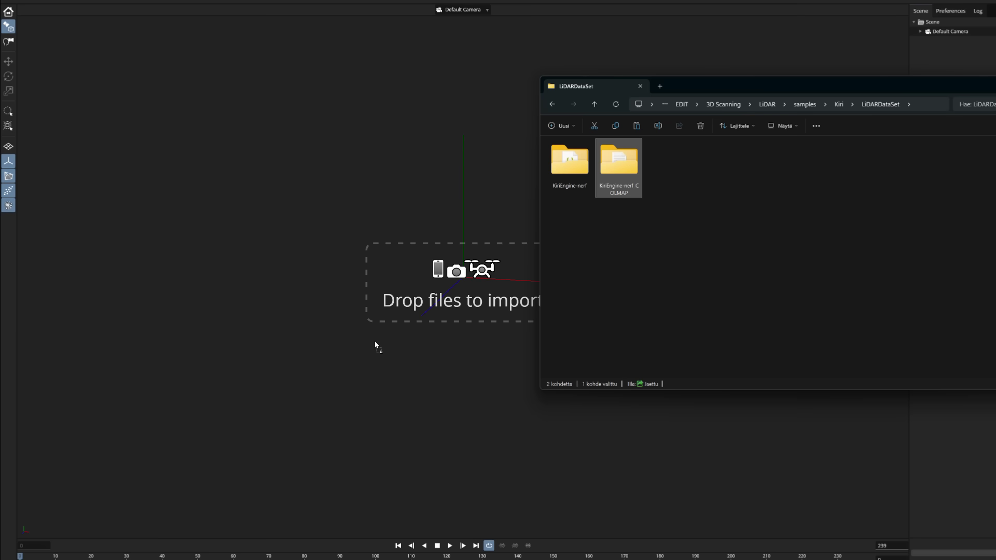
drag(375, 341, 372, 343)
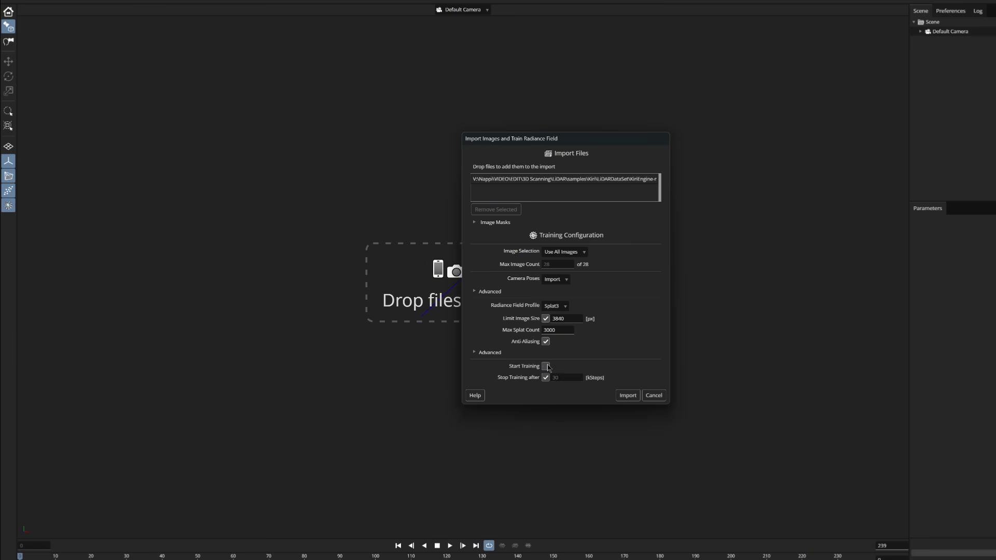
click(627, 395)
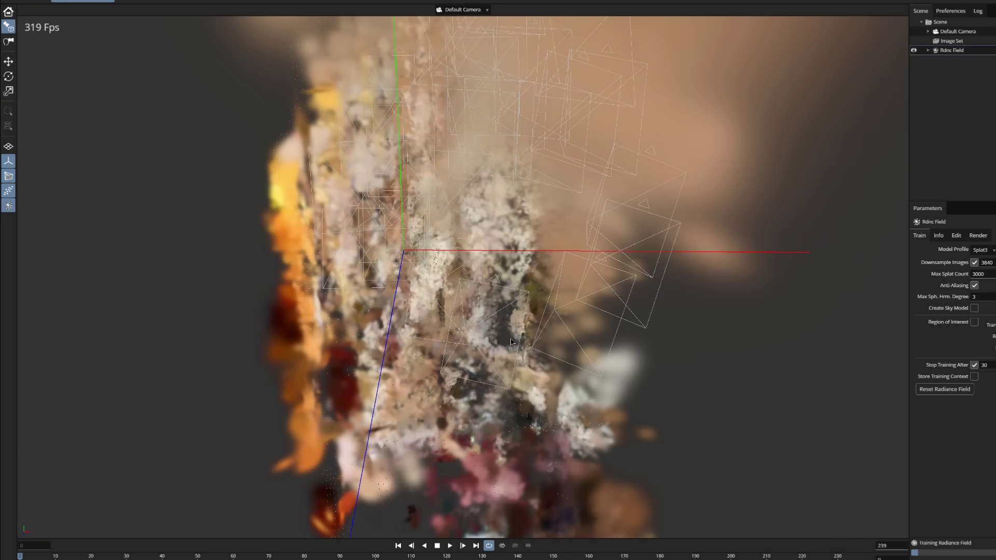
Step: Inspect the training splat of the pegboard, hanging plant and black bag from several angles
drag(511, 342, 525, 390)
scroll(524, 387, down, 10)
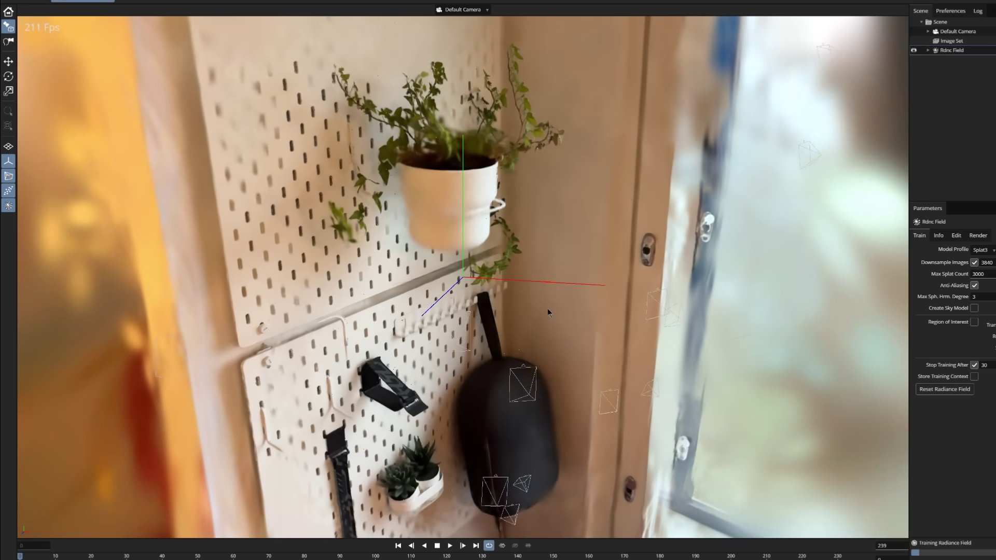
drag(540, 294, 542, 212)
drag(607, 288, 622, 284)
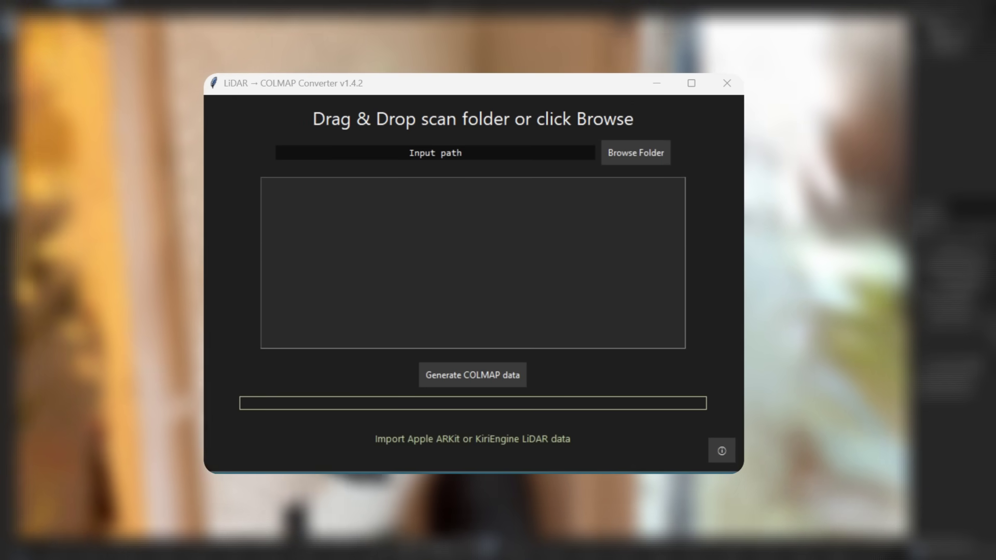
Step: Load a scan folder into the LiDAR → COLMAP Converter and generate its COLMAP data
drag(470, 222, 462, 223)
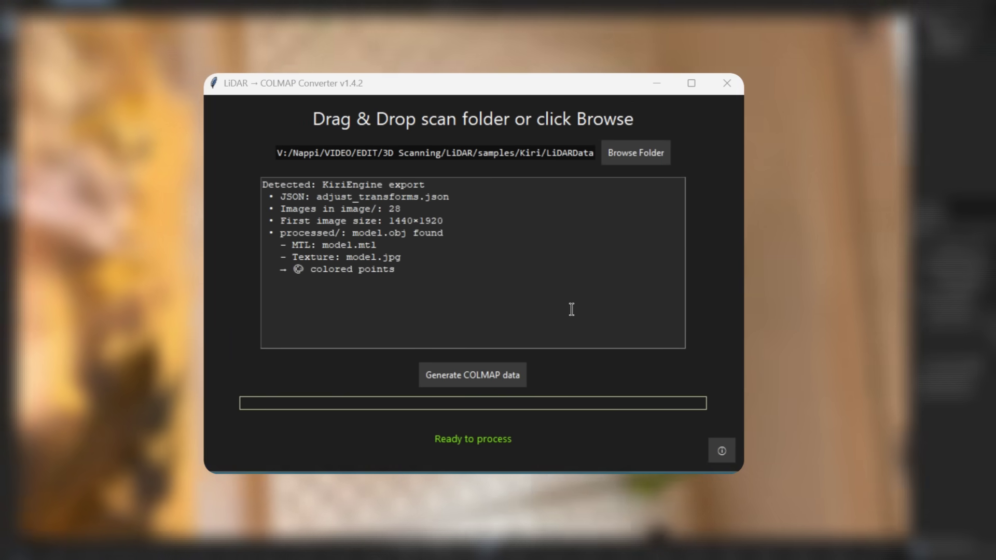
click(518, 377)
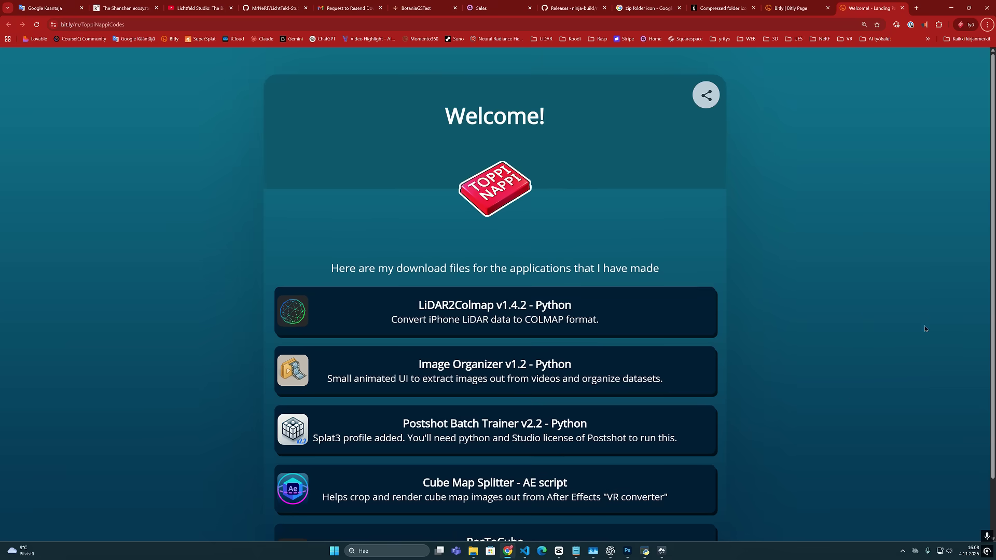